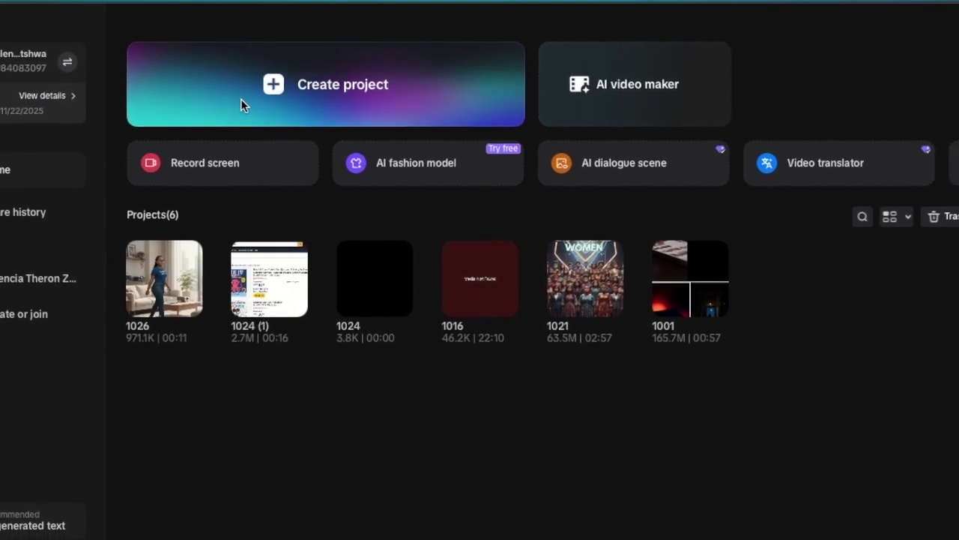
- Create a new project, look over AI video and AI dialogue scene, then open AI image
click(300, 87)
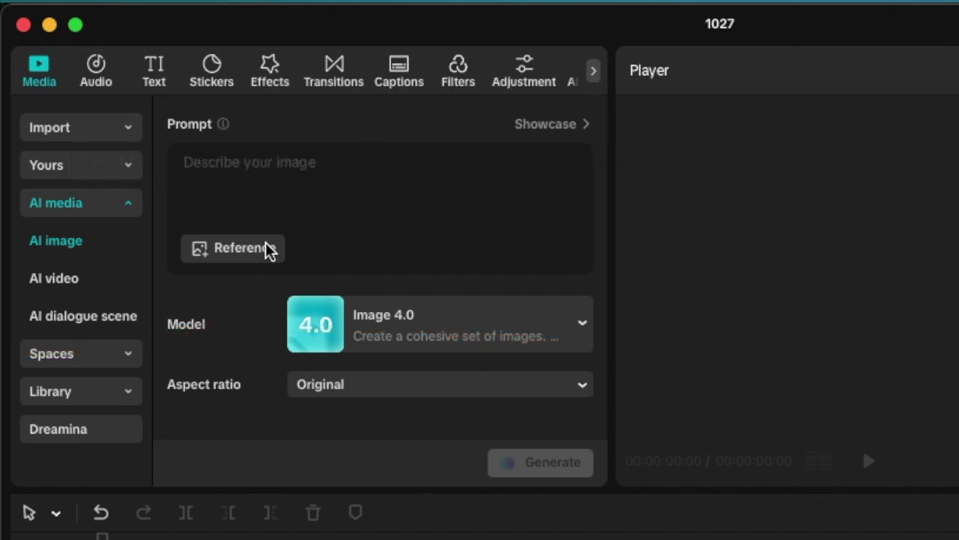
click(53, 278)
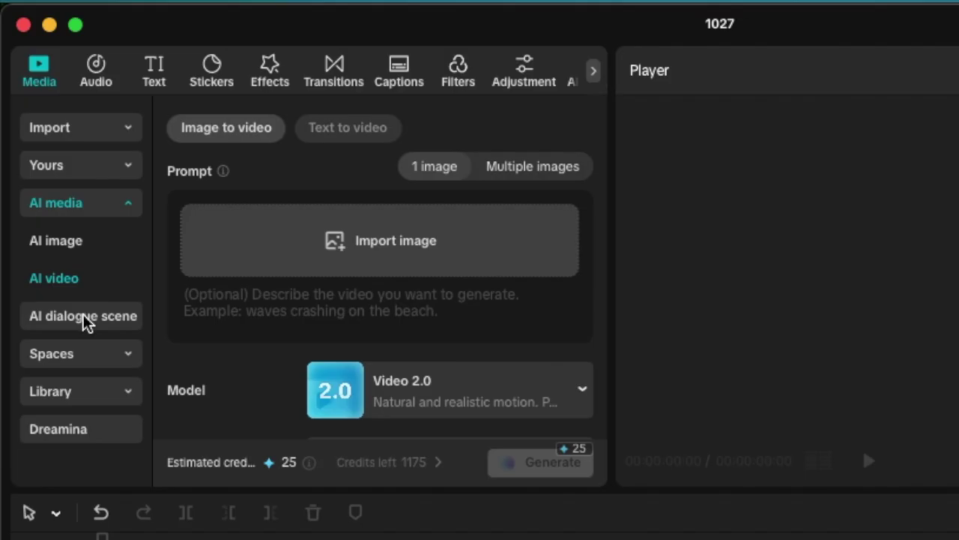
click(86, 321)
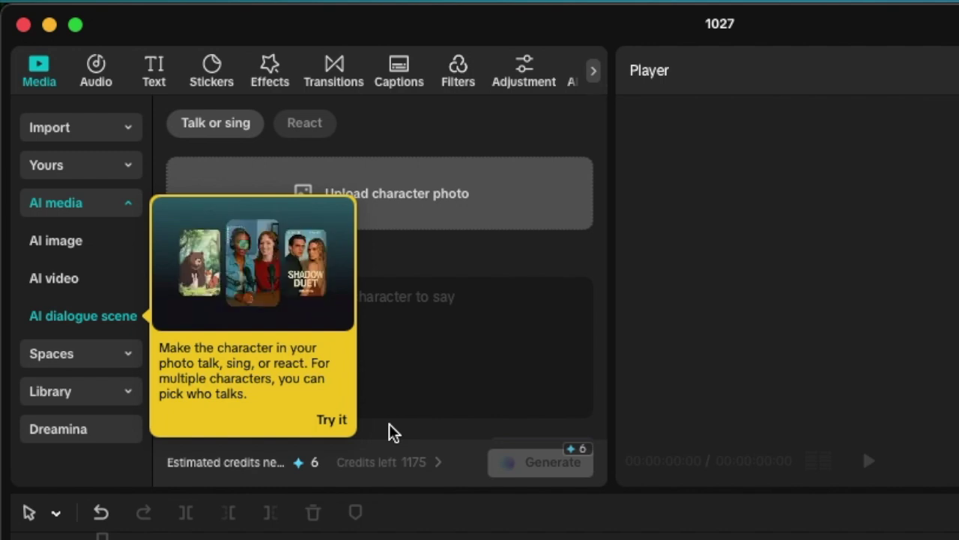
click(78, 246)
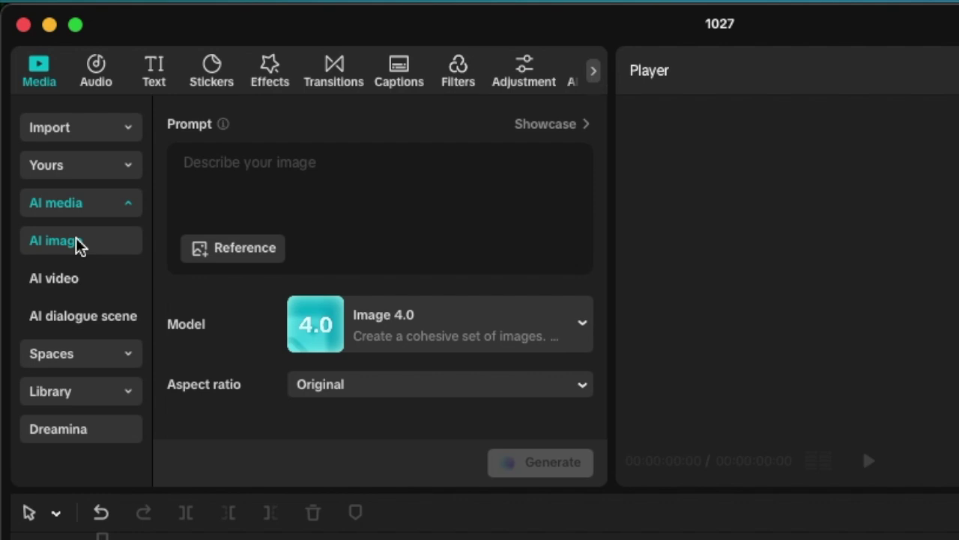
click(225, 184)
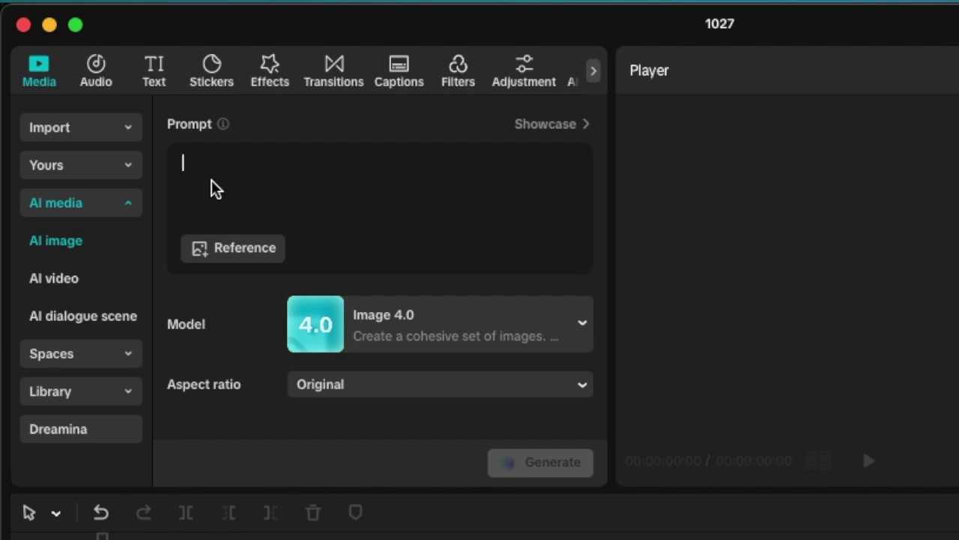
click(233, 259)
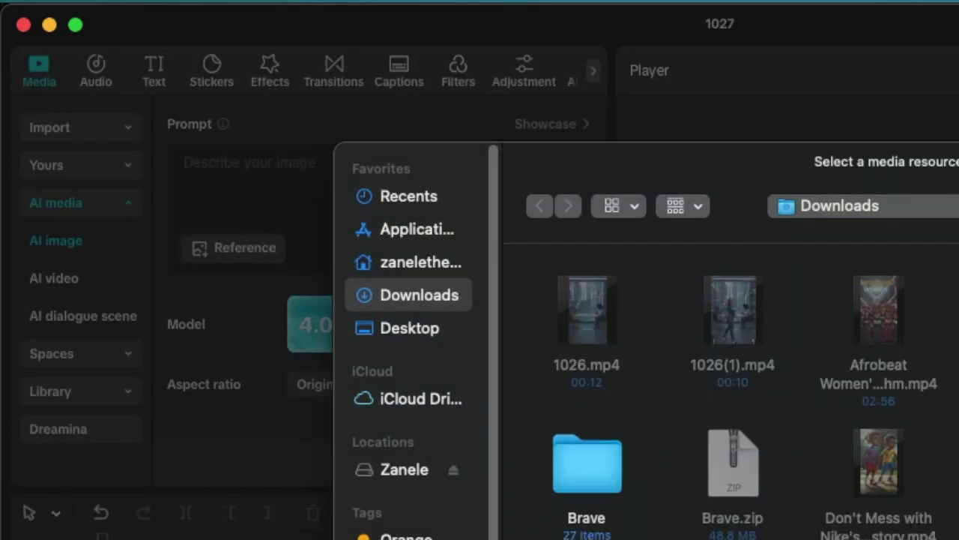
key(Return)
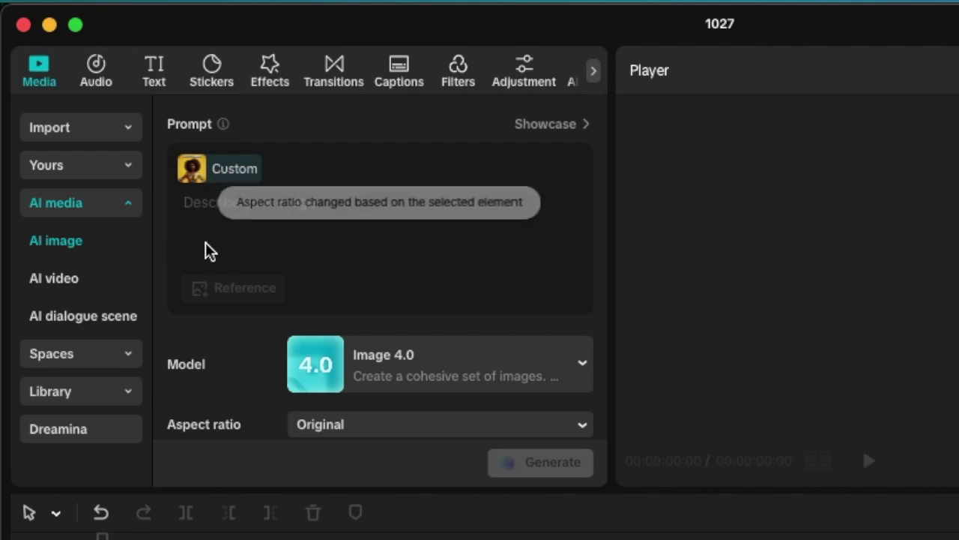
click(223, 180)
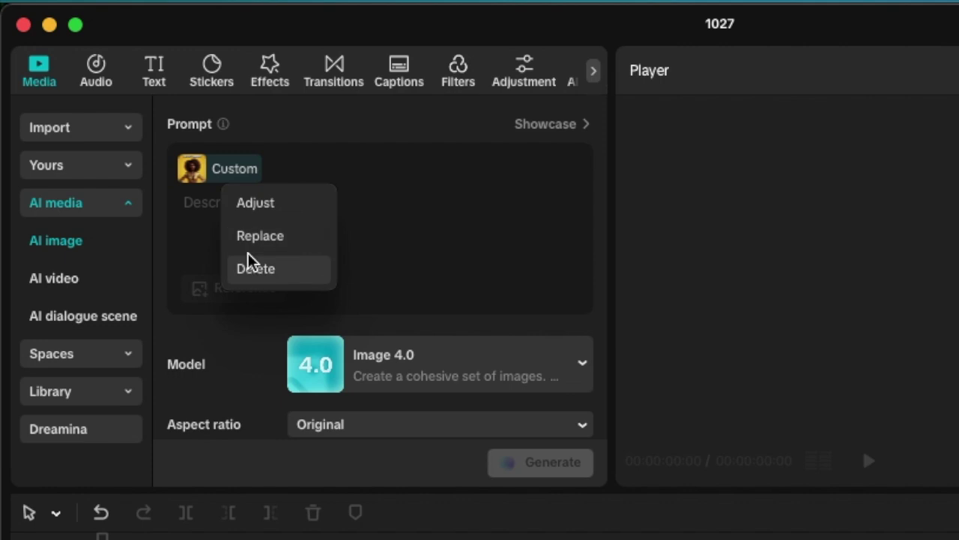
click(263, 273)
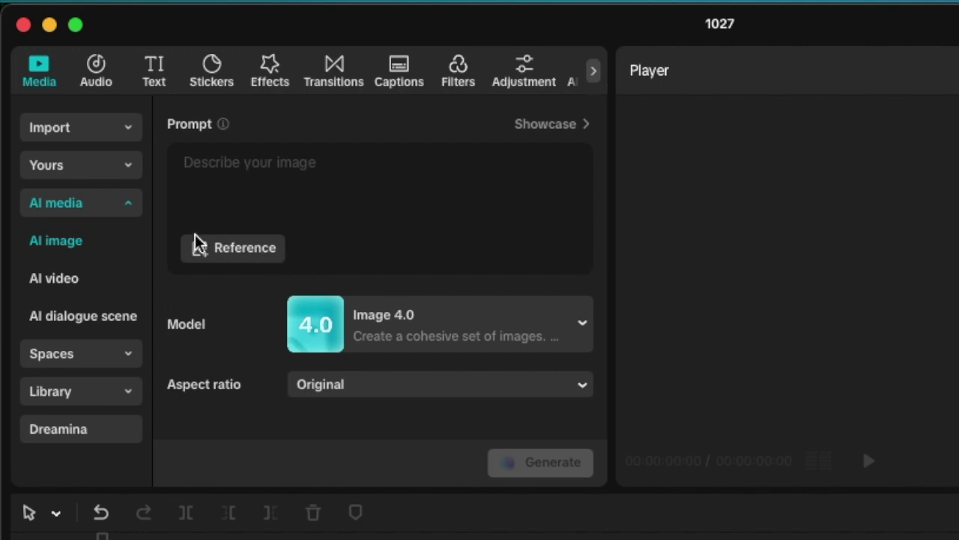
- Type 'Create an image of a' as the prompt, copy the full prompt in Chrome, and select the starter text
click(233, 193)
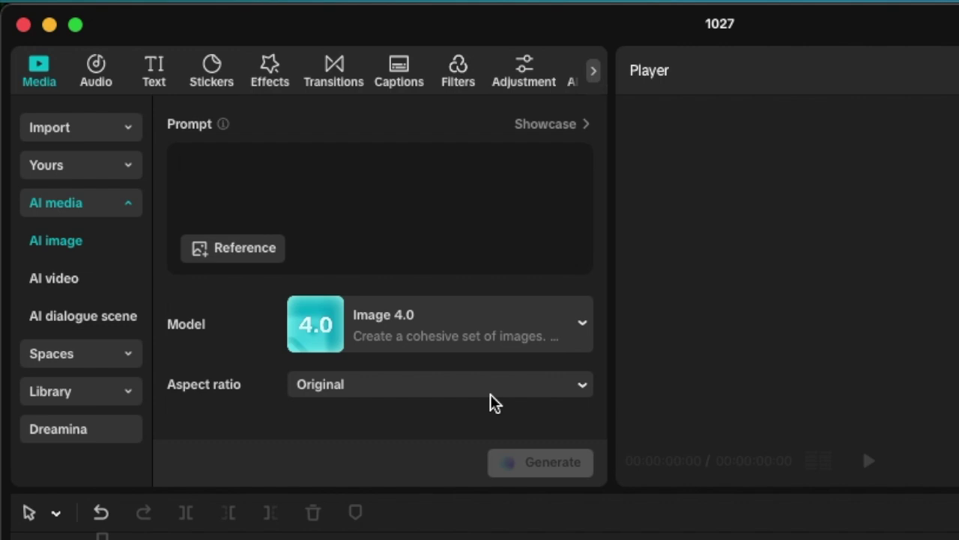
text(Create an image of a)
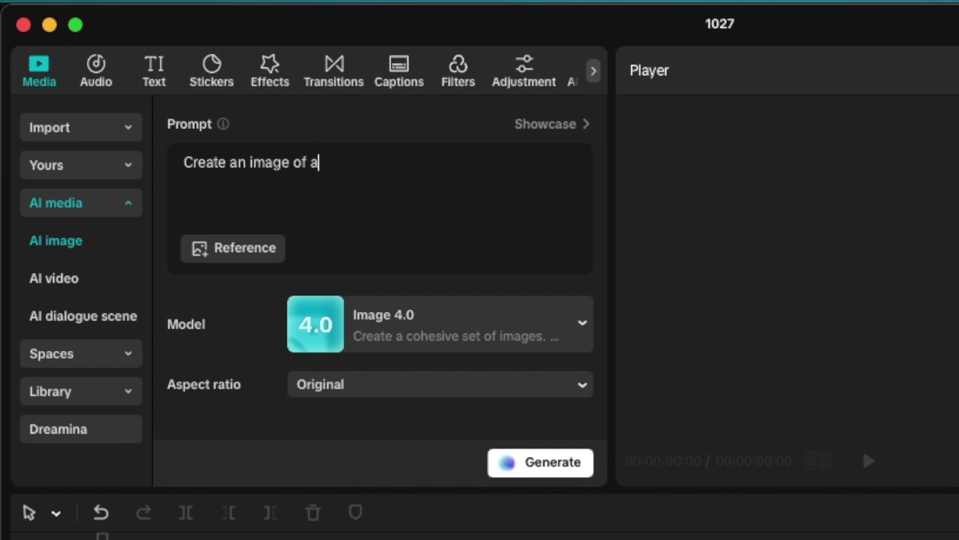
key(super+Tab)
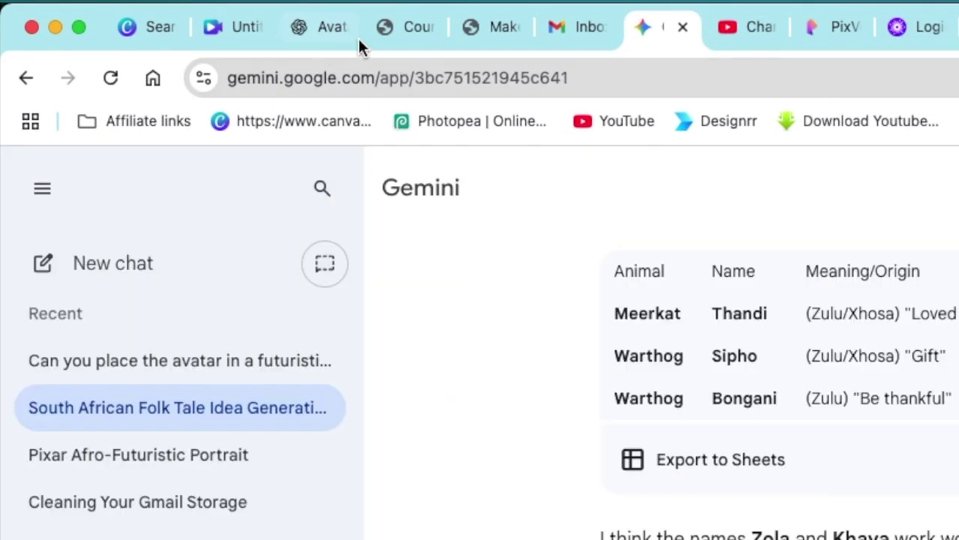
click(396, 28)
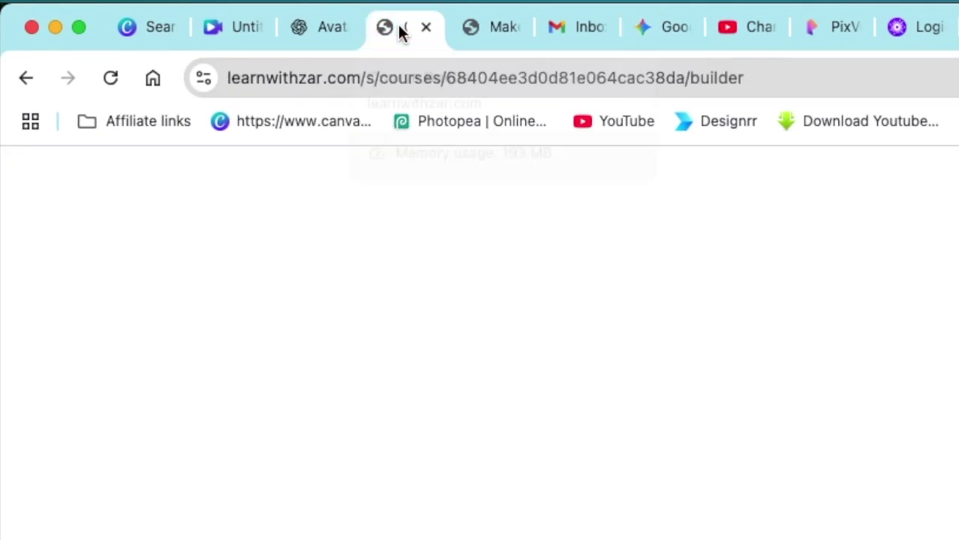
key(super+Tab)
drag(218, 107, 85, 98)
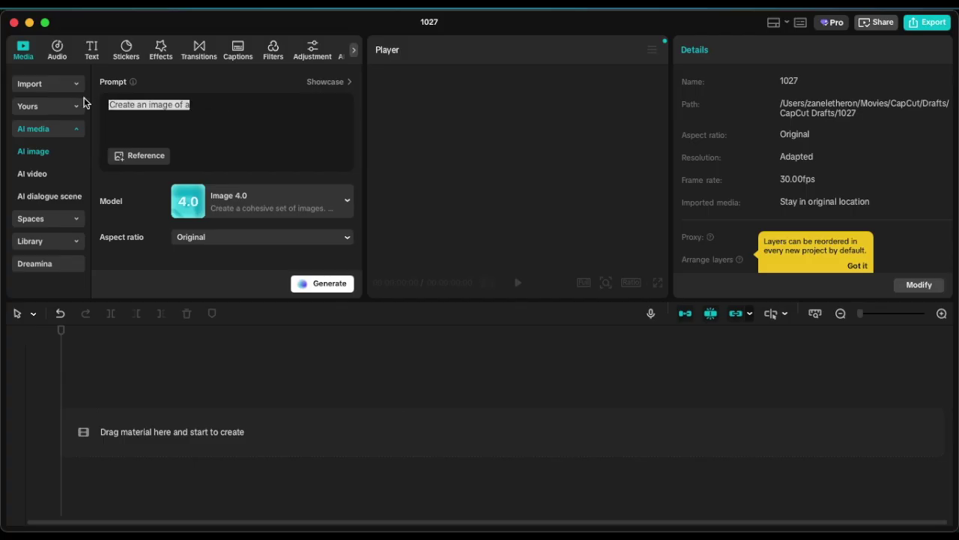
- Paste the detailed prompt and attach 1000082964.png as the reference image
key(super+v)
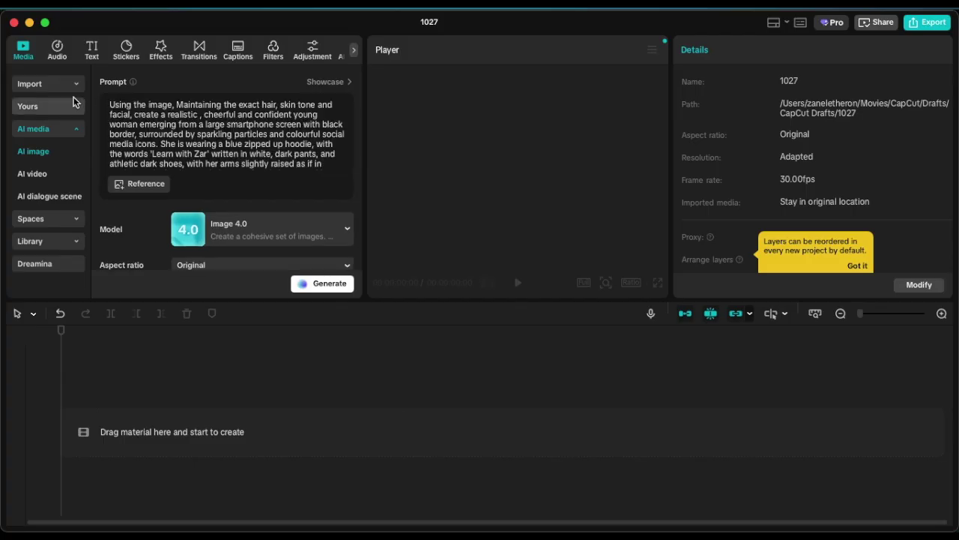
click(136, 190)
scroll(517, 315, down, 10)
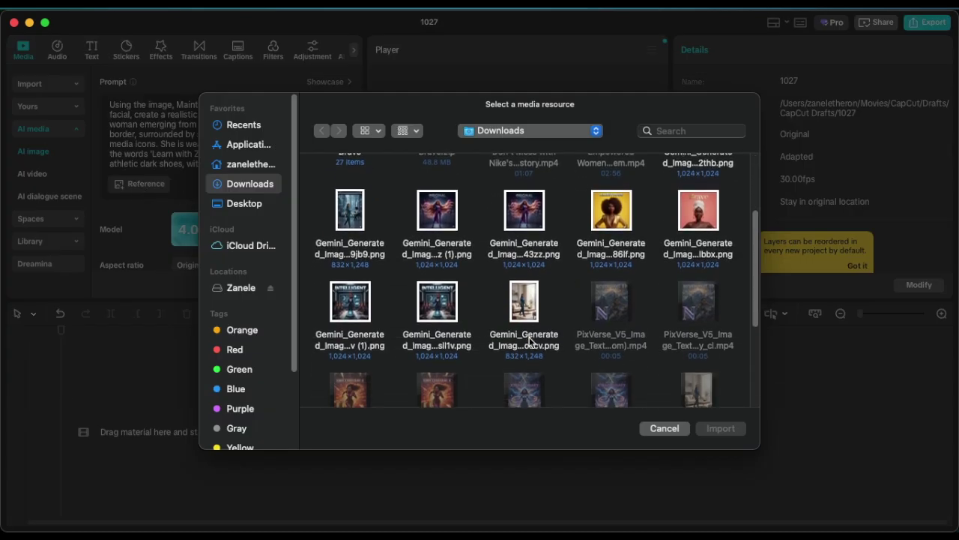
scroll(530, 339, up, 2)
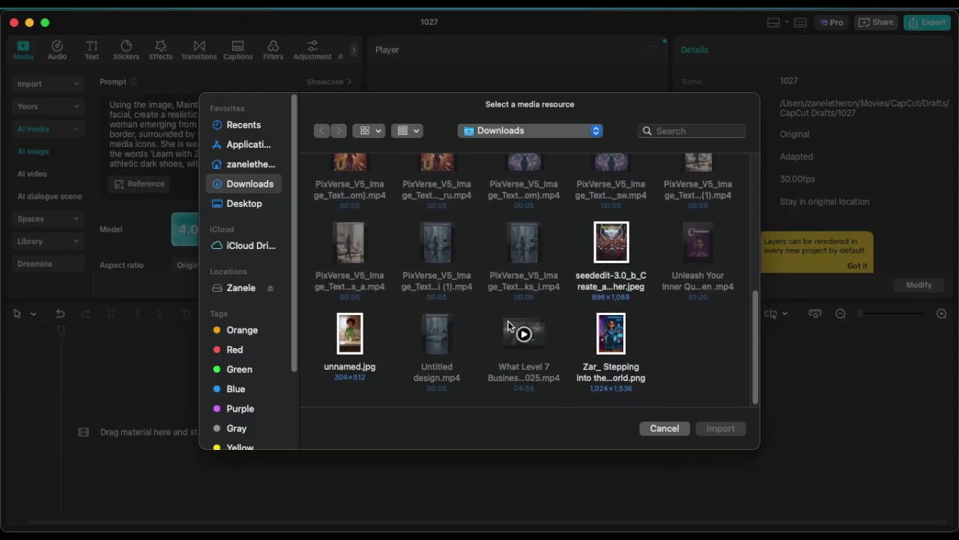
scroll(531, 306, up, 8)
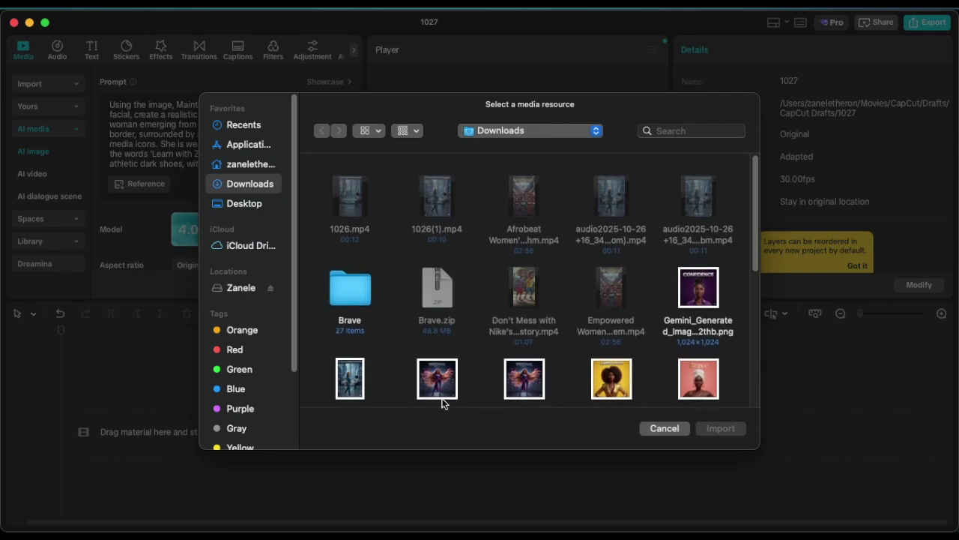
click(664, 429)
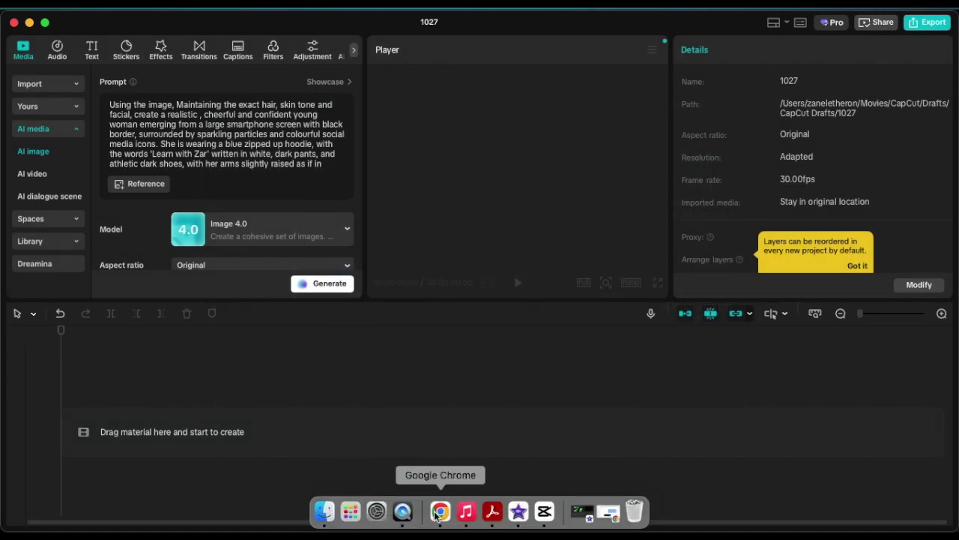
click(439, 512)
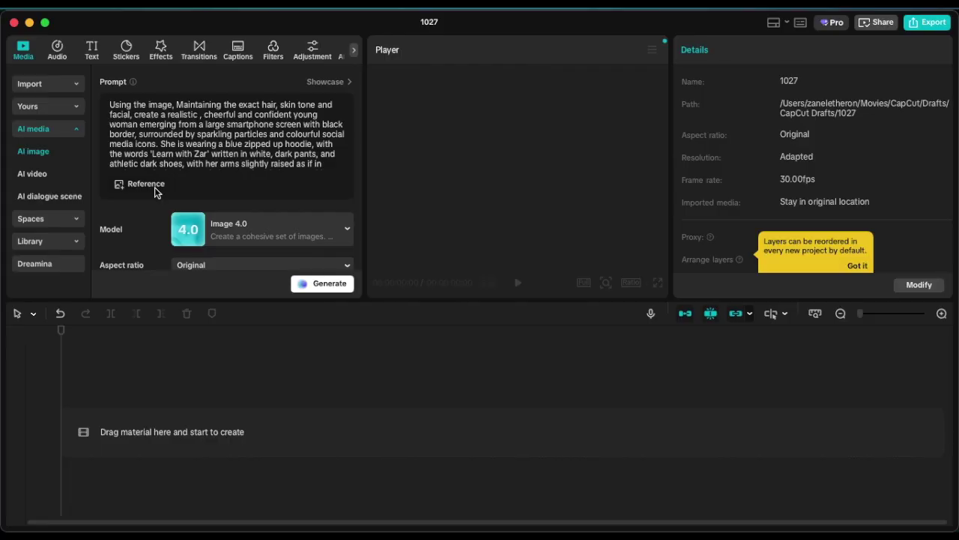
click(157, 192)
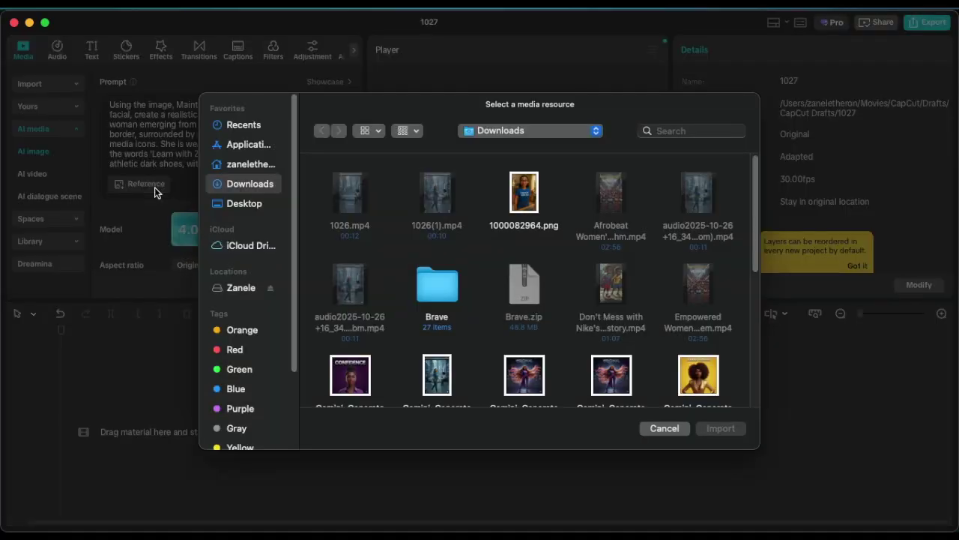
click(532, 201)
click(716, 422)
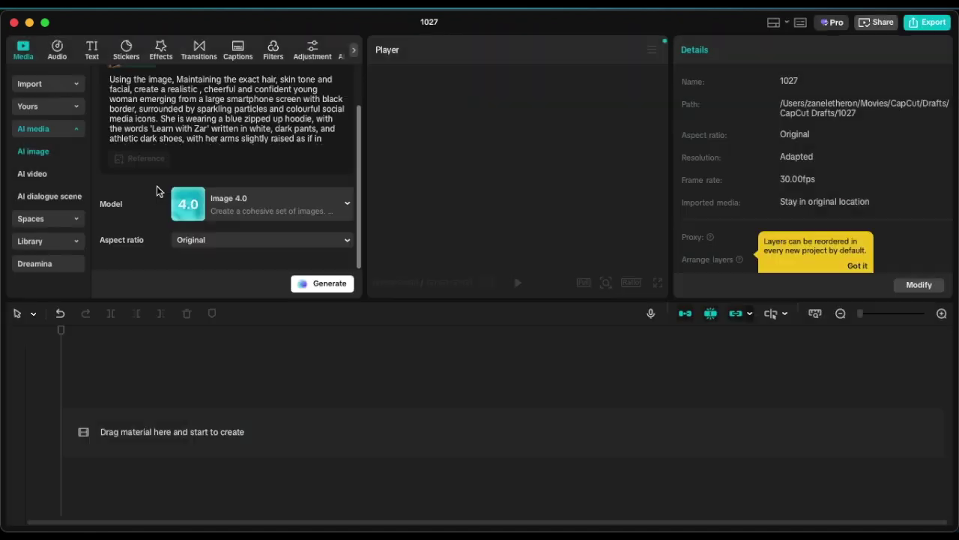
- Generate the images with the Image 4.0 model at a 9:16 aspect ratio
click(287, 210)
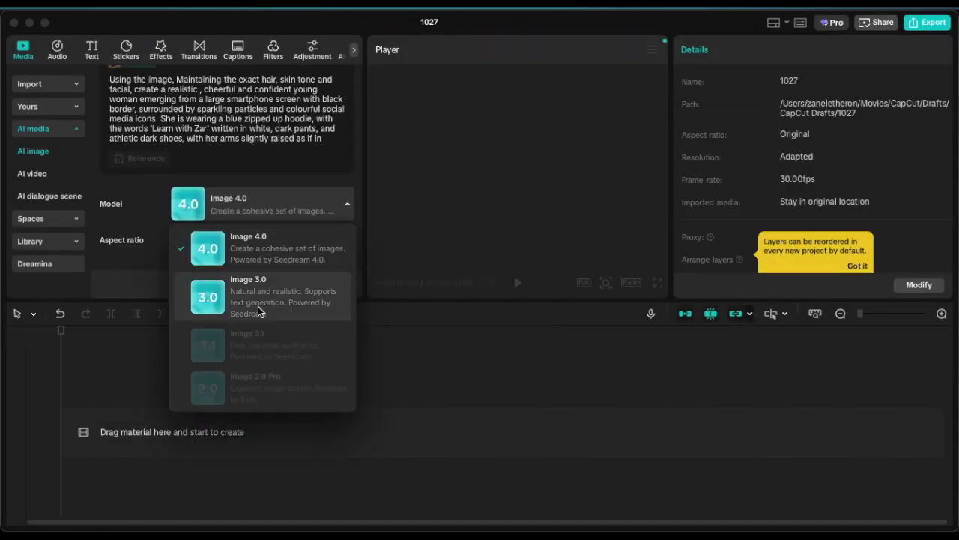
click(297, 180)
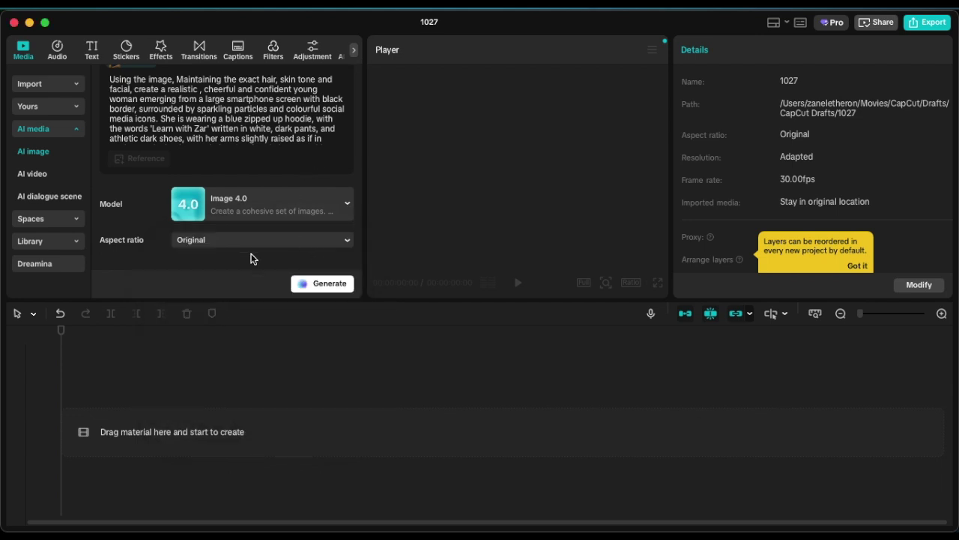
click(346, 243)
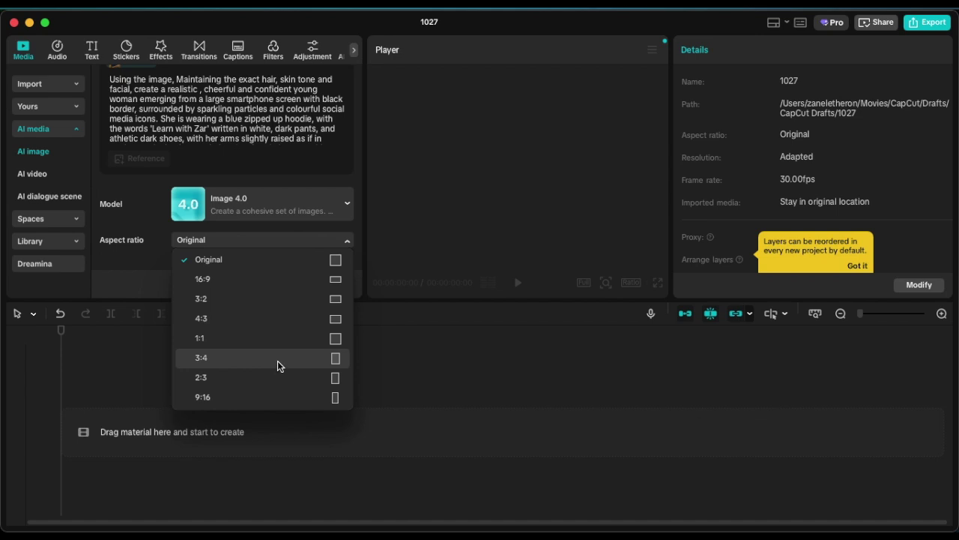
click(305, 398)
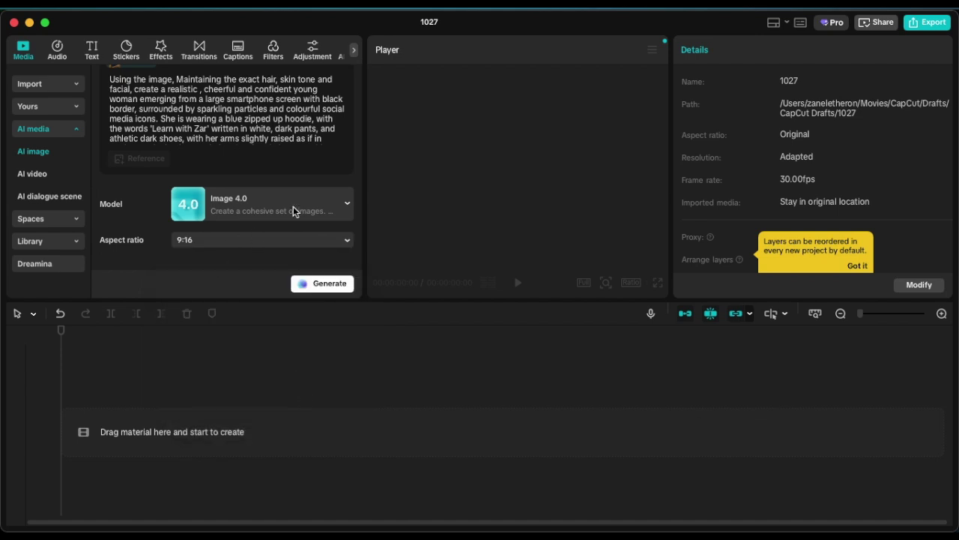
click(328, 285)
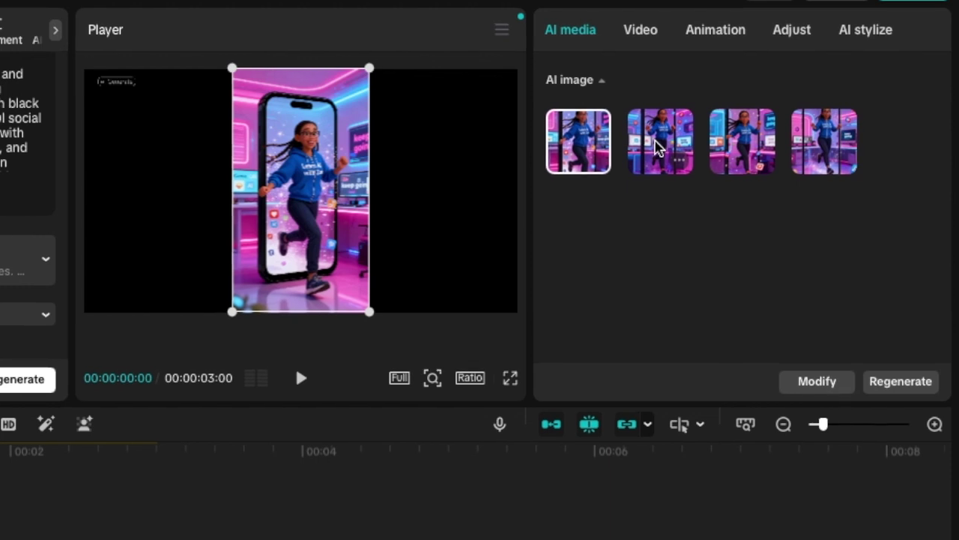
- Compare the four generated images, apply the first one to the clip, and go to AI video
click(674, 138)
click(753, 138)
click(828, 144)
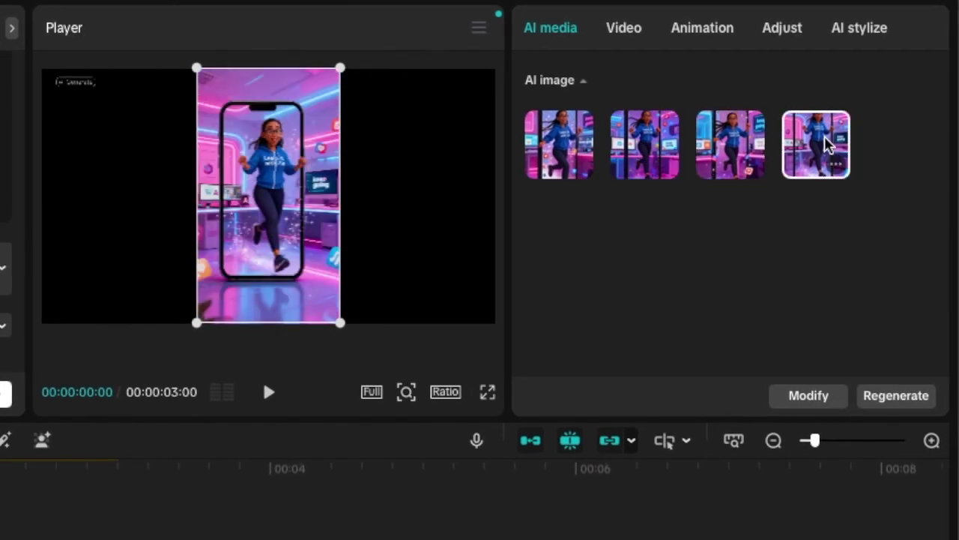
click(569, 142)
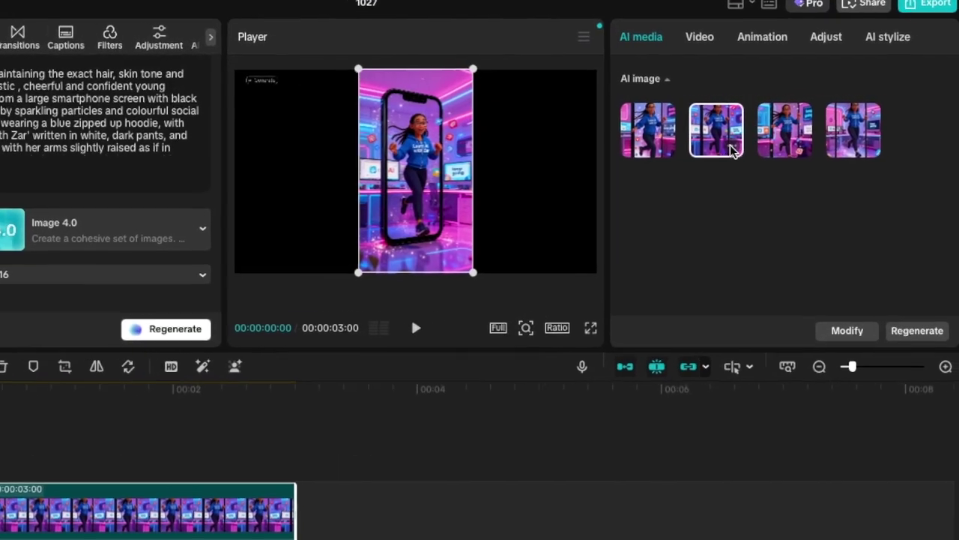
right_click(779, 128)
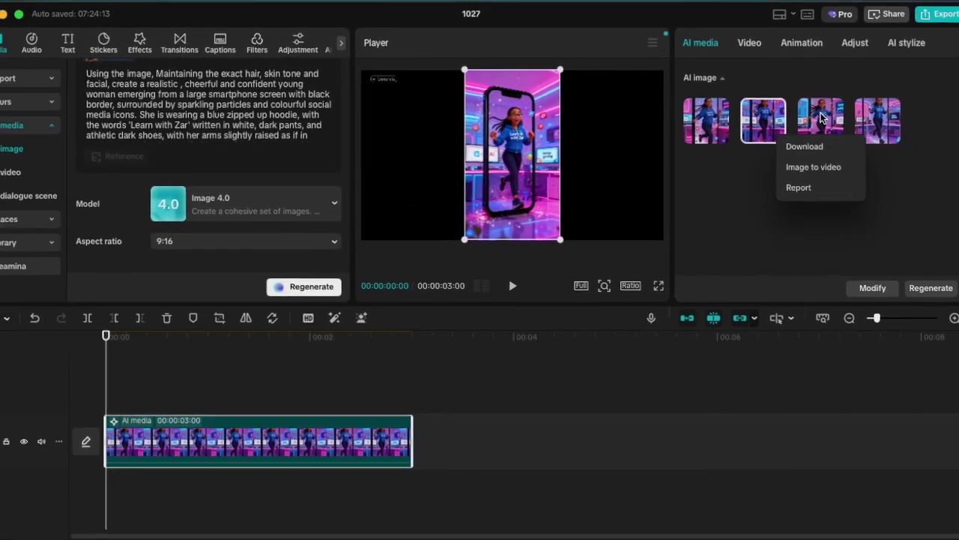
click(779, 156)
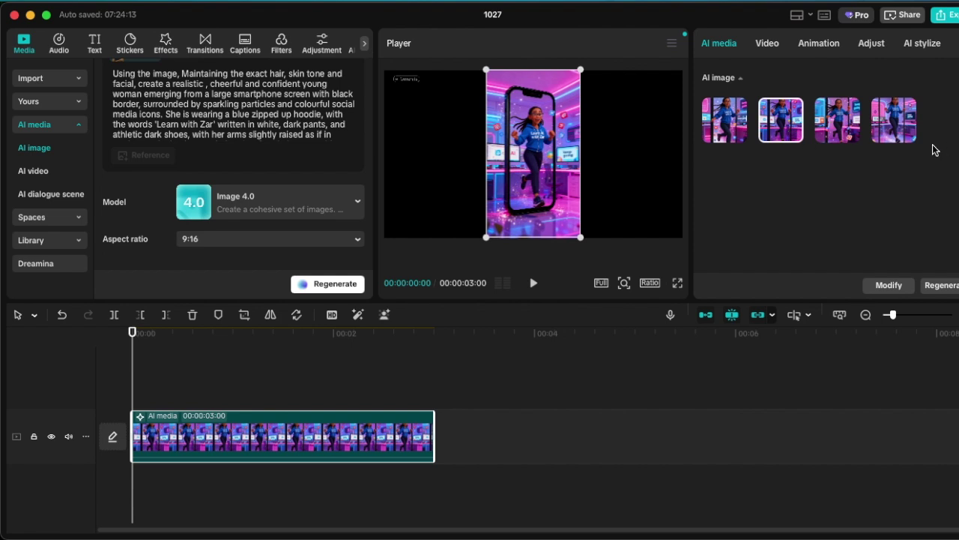
click(729, 127)
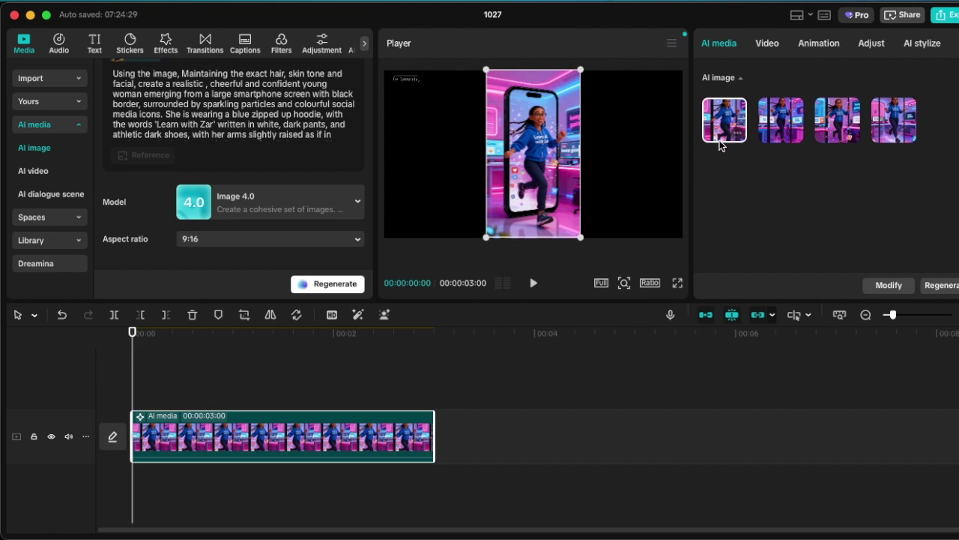
click(44, 176)
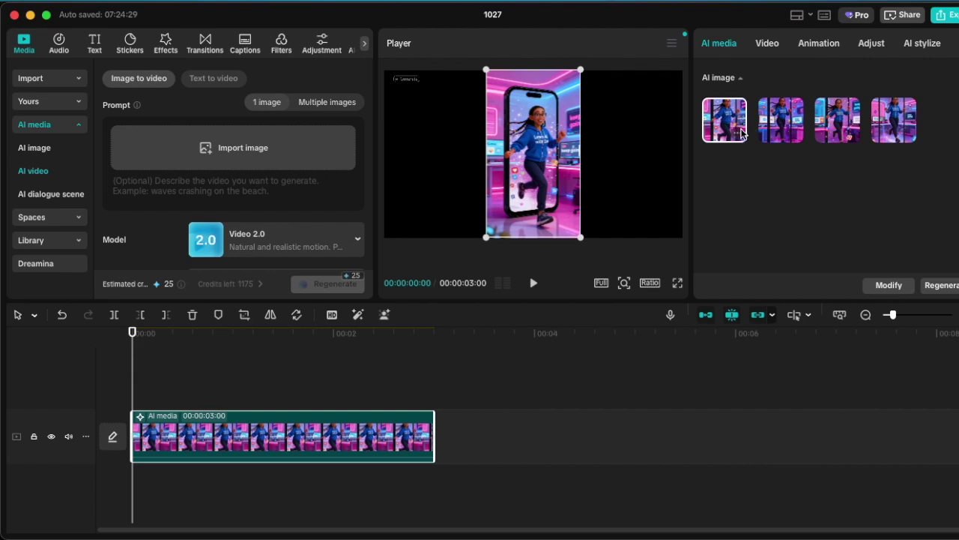
- Send the first generated image to the image-to-video form
right_click(742, 136)
click(765, 169)
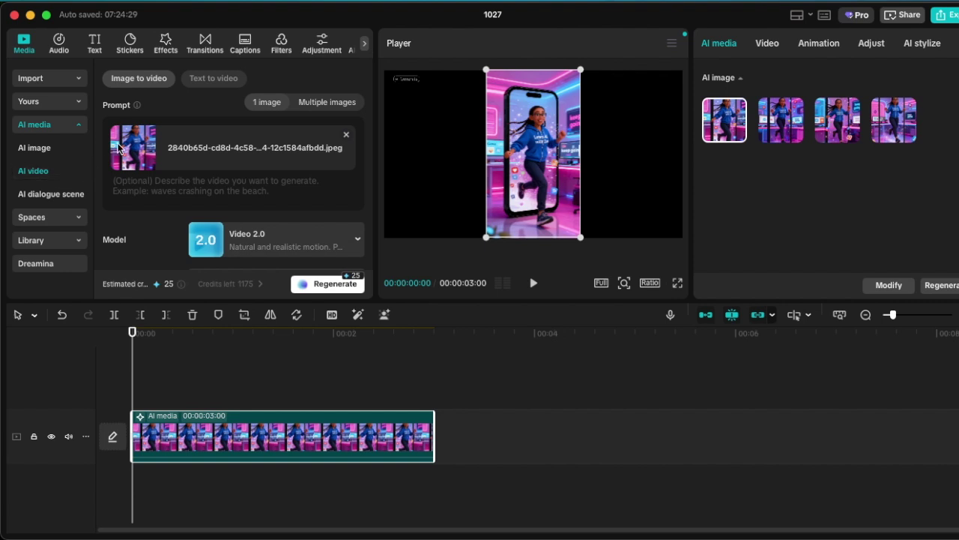
click(148, 187)
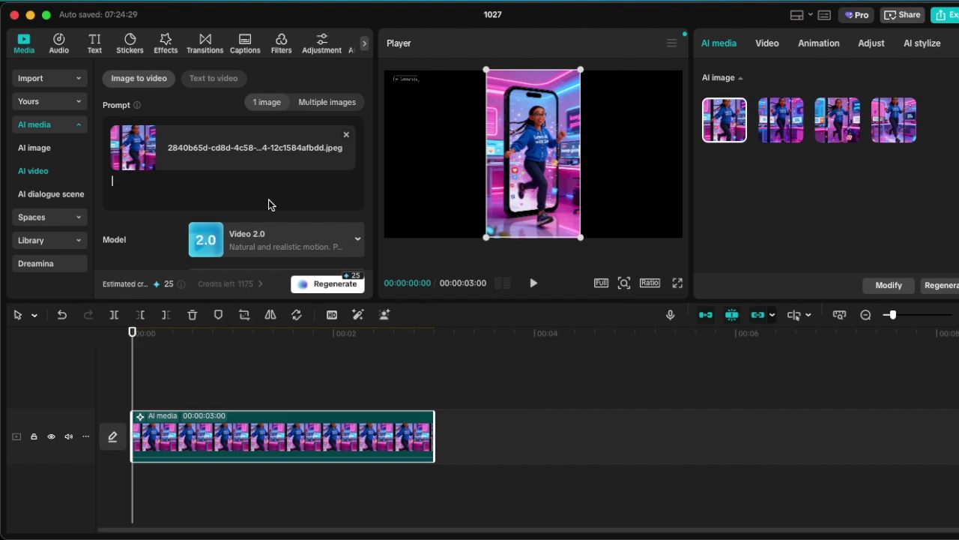
- Try the Video 3.1, 4.0, 2.0 and 3.0 models, then remove the attached source image
click(327, 243)
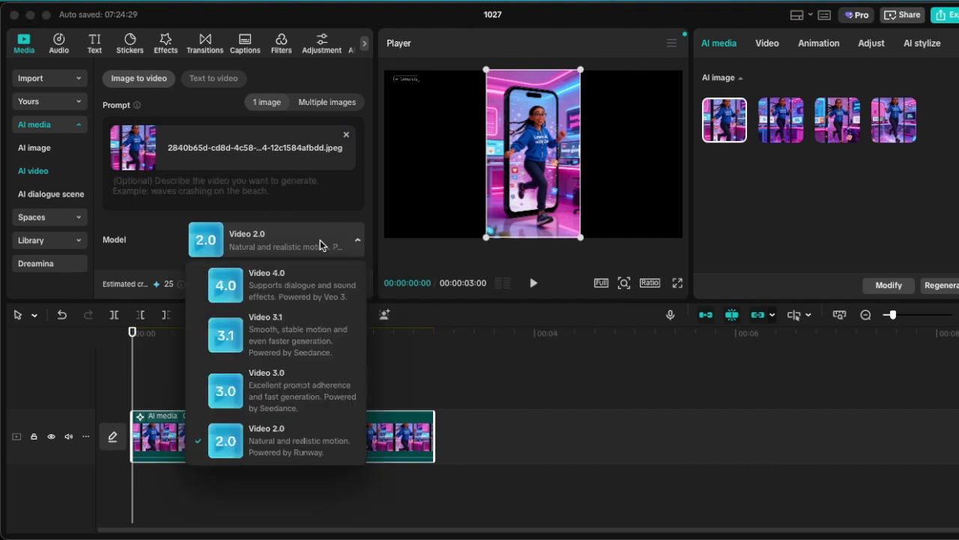
click(277, 335)
click(253, 245)
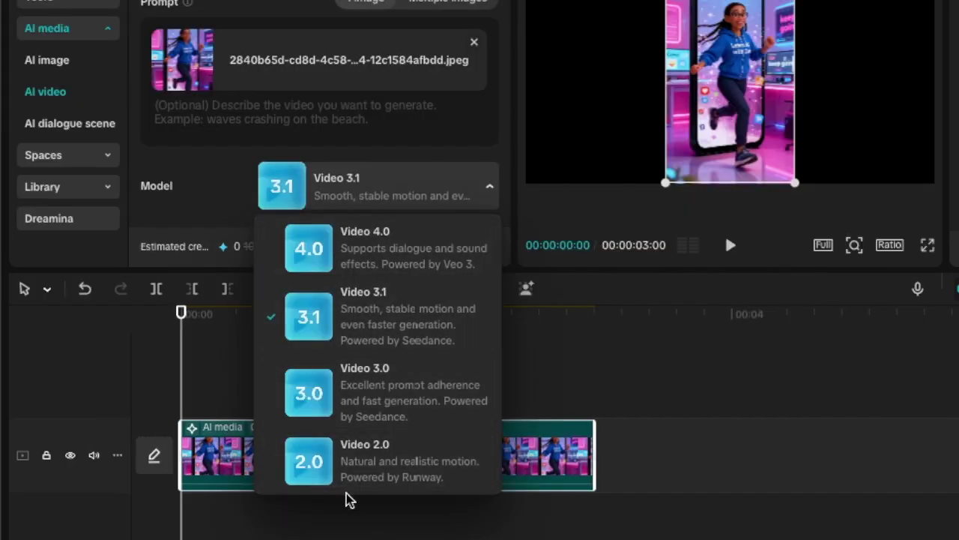
click(387, 254)
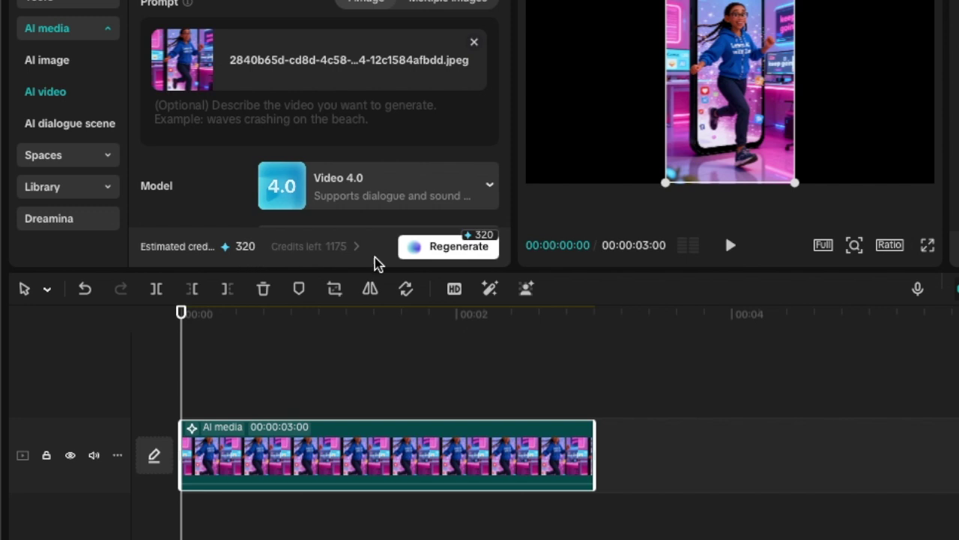
click(405, 202)
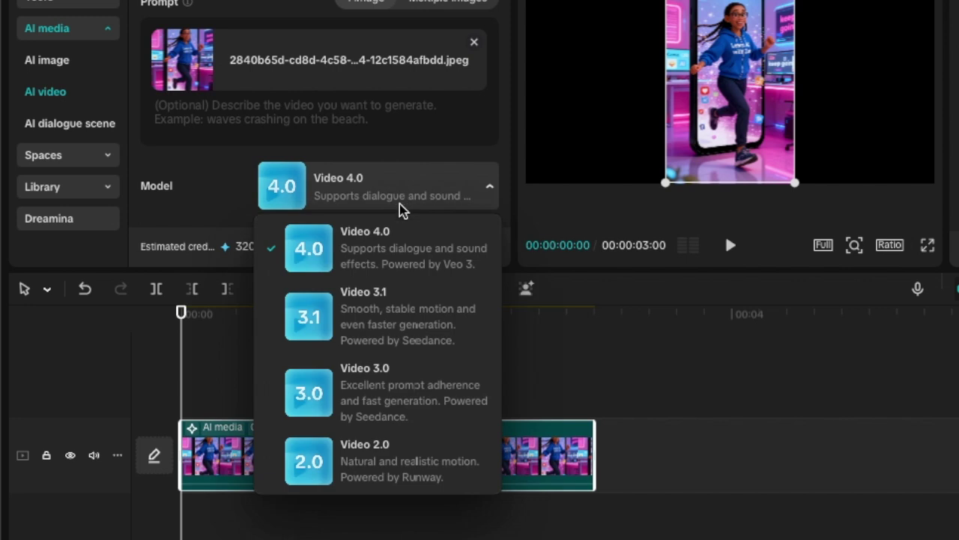
click(379, 463)
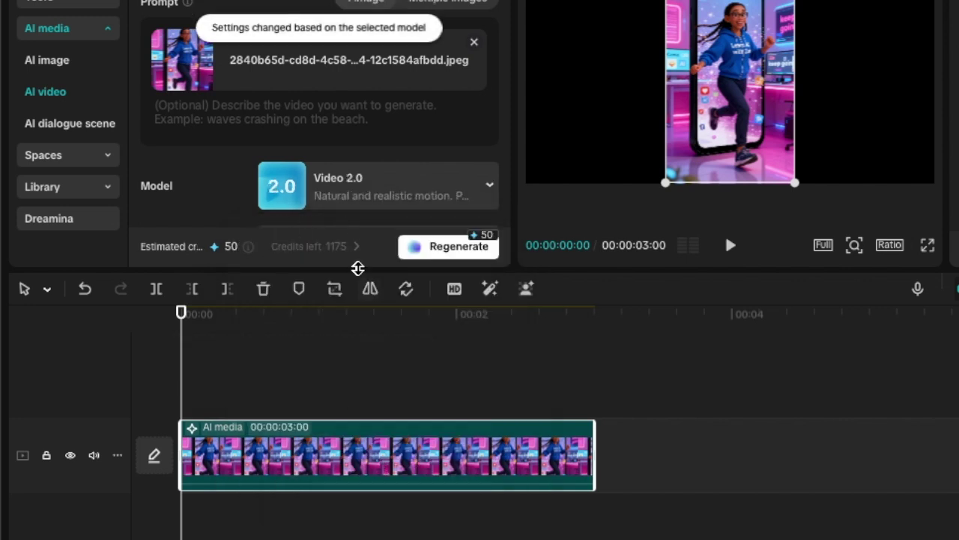
click(396, 190)
click(379, 399)
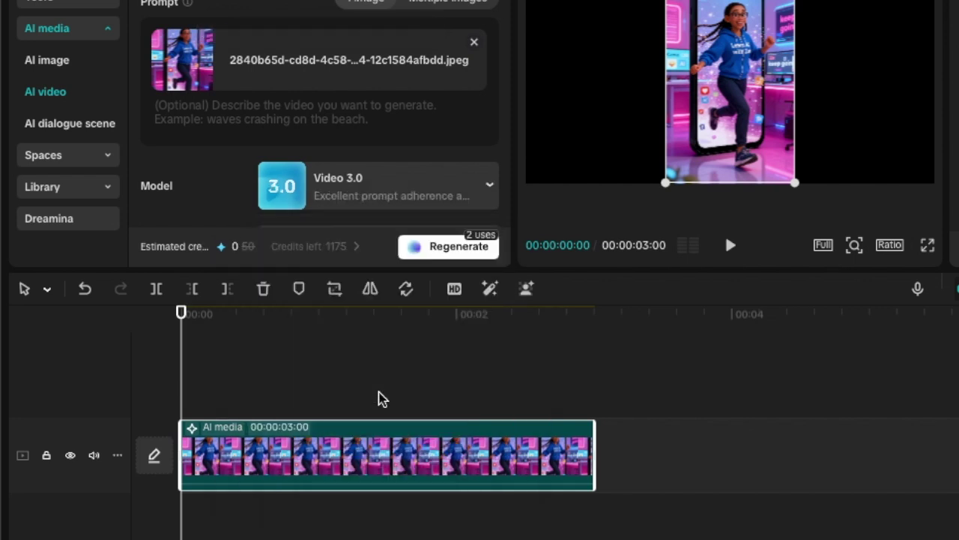
click(418, 186)
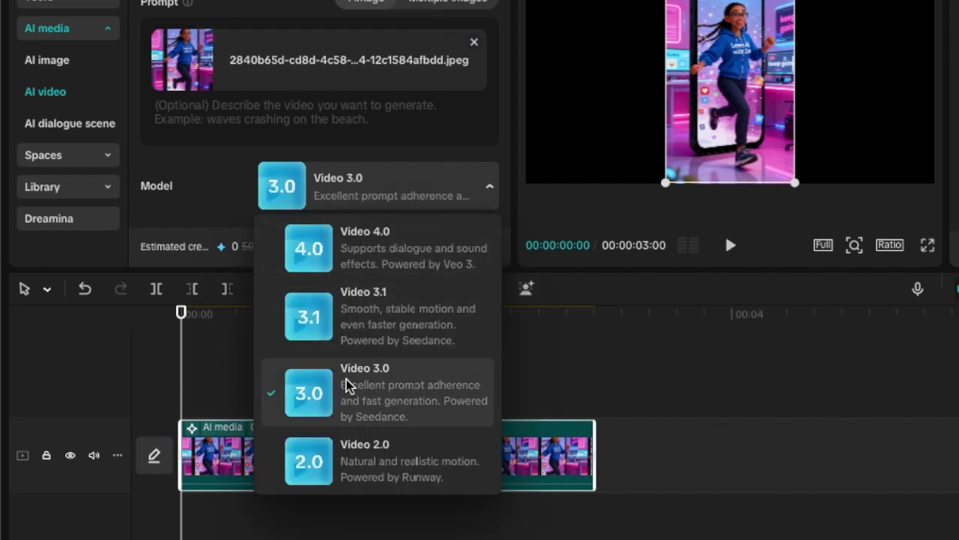
click(394, 110)
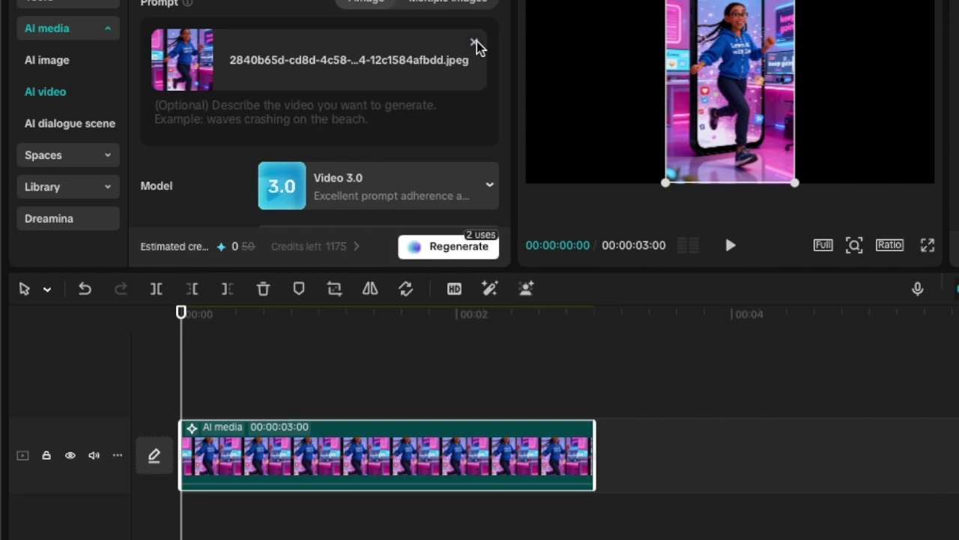
click(474, 42)
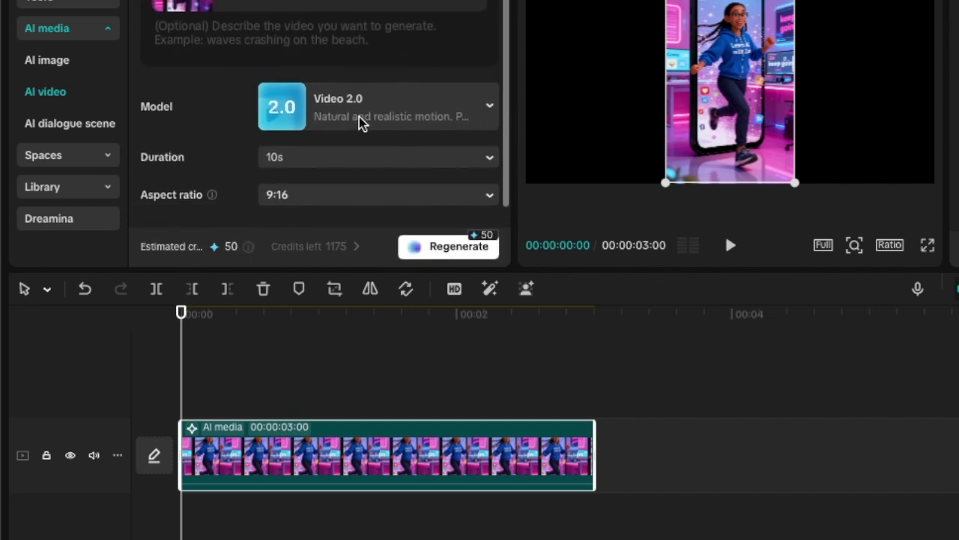
- Set the video duration to 5s and start generating the 25-credit clip
click(338, 133)
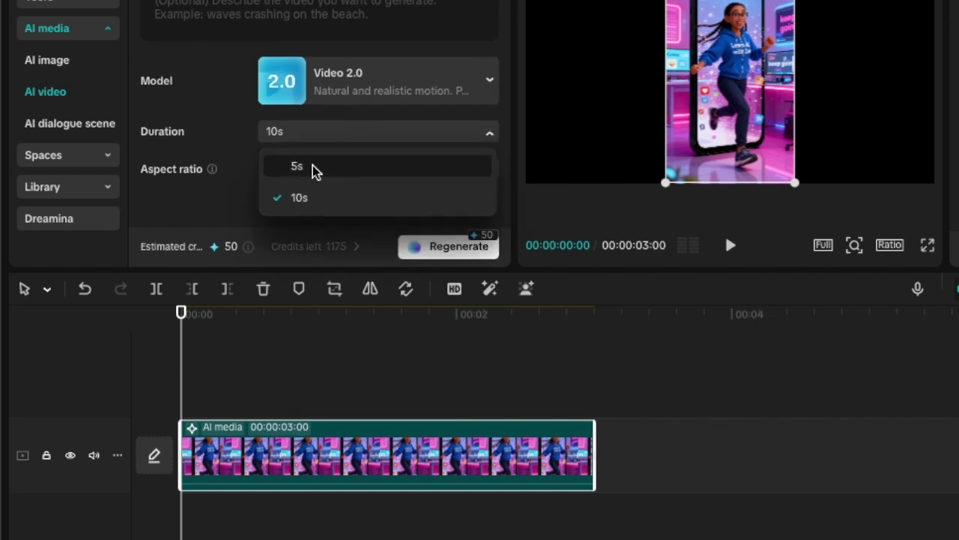
click(314, 171)
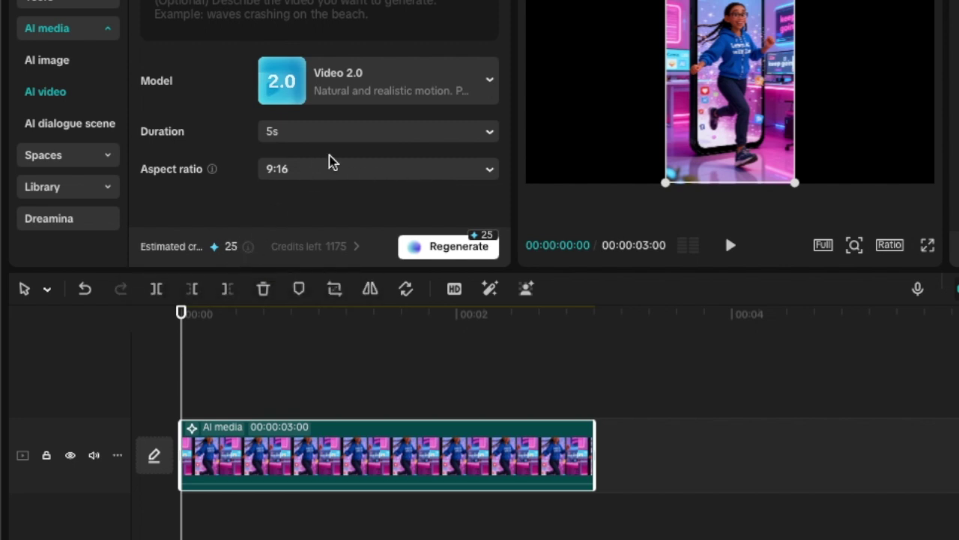
click(332, 206)
click(383, 134)
click(347, 166)
click(436, 249)
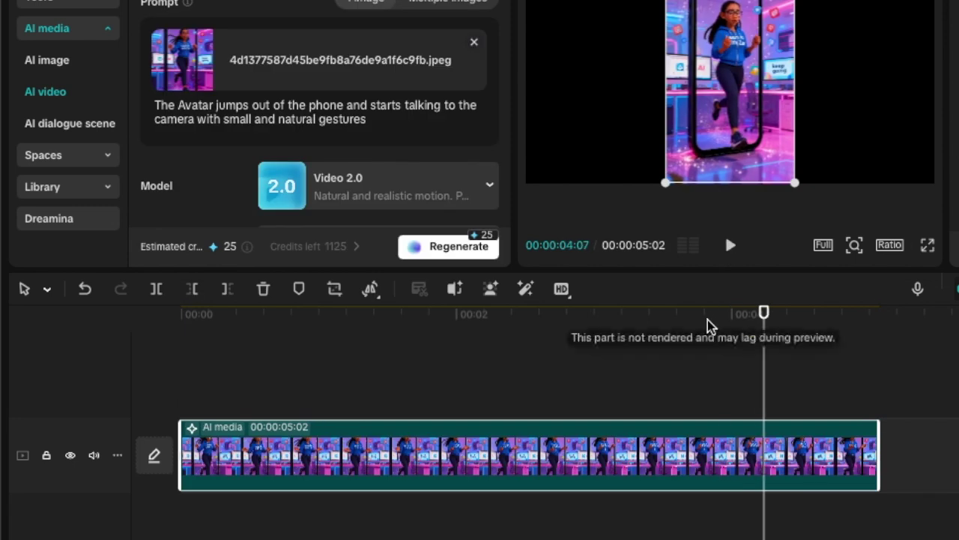
drag(764, 313, 700, 422)
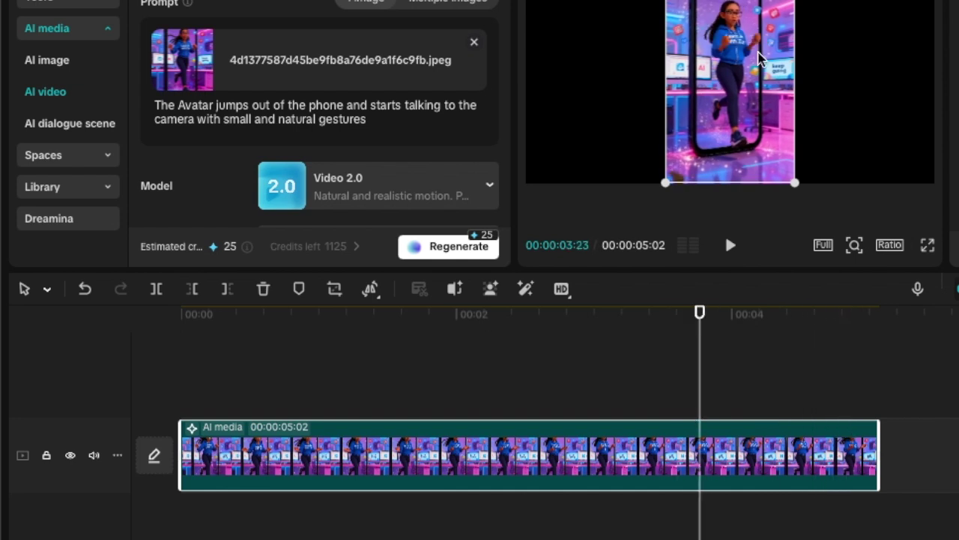
drag(796, 184, 878, 379)
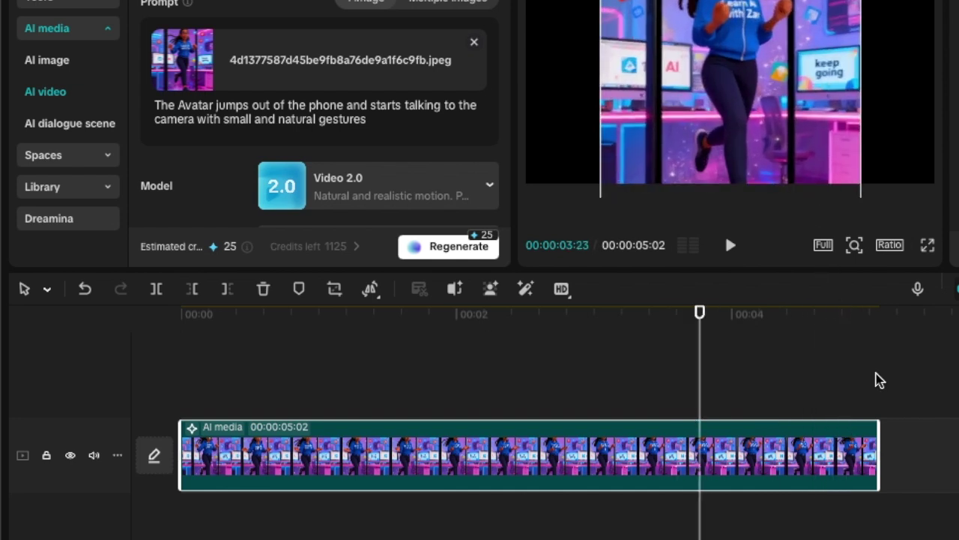
drag(804, 149, 806, 210)
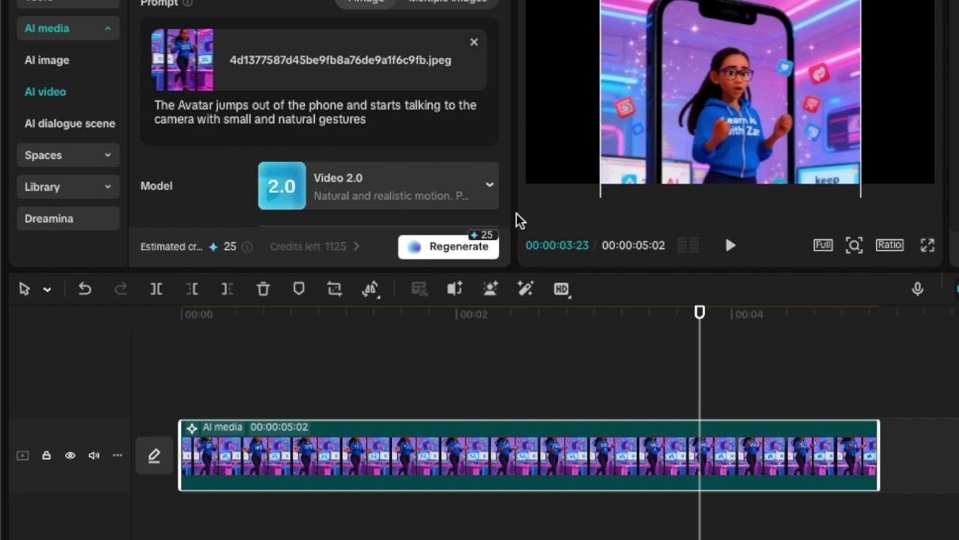
drag(700, 331, 257, 340)
key(space)
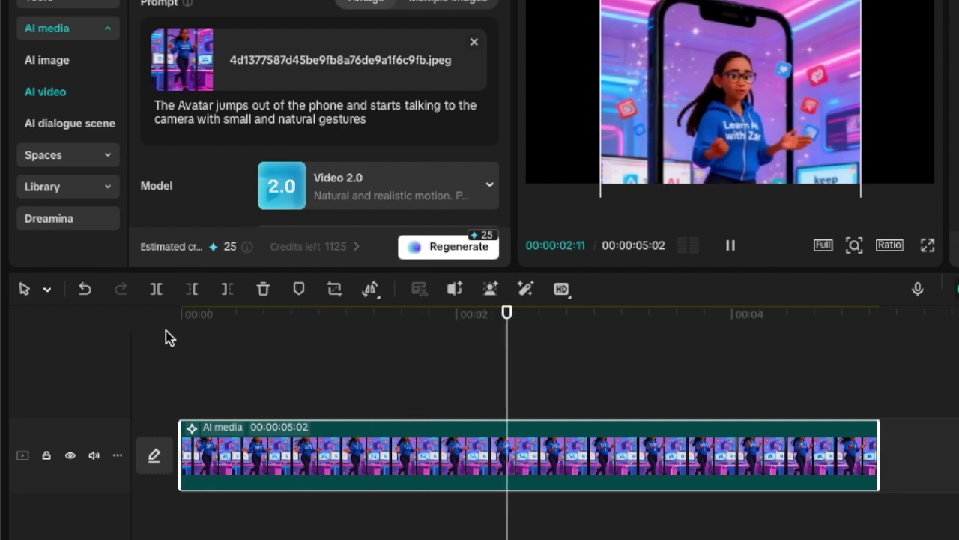
key(space)
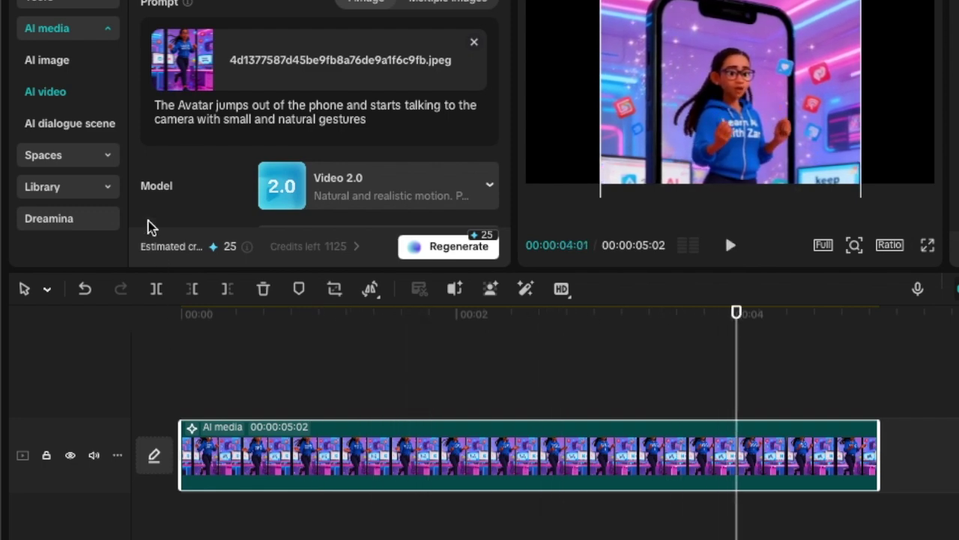
- Back in the AI video form, choose the Video 3.1 model and regenerate the clip
click(67, 124)
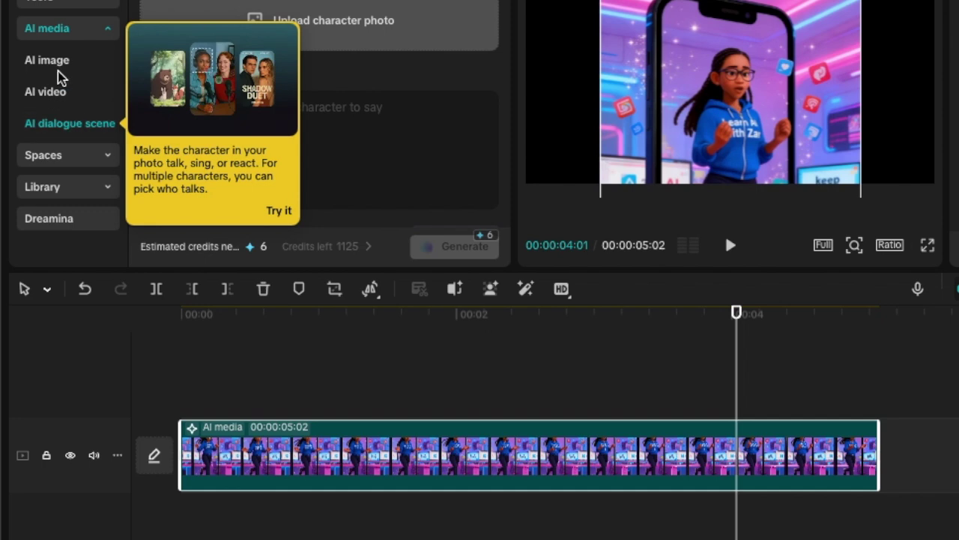
click(51, 94)
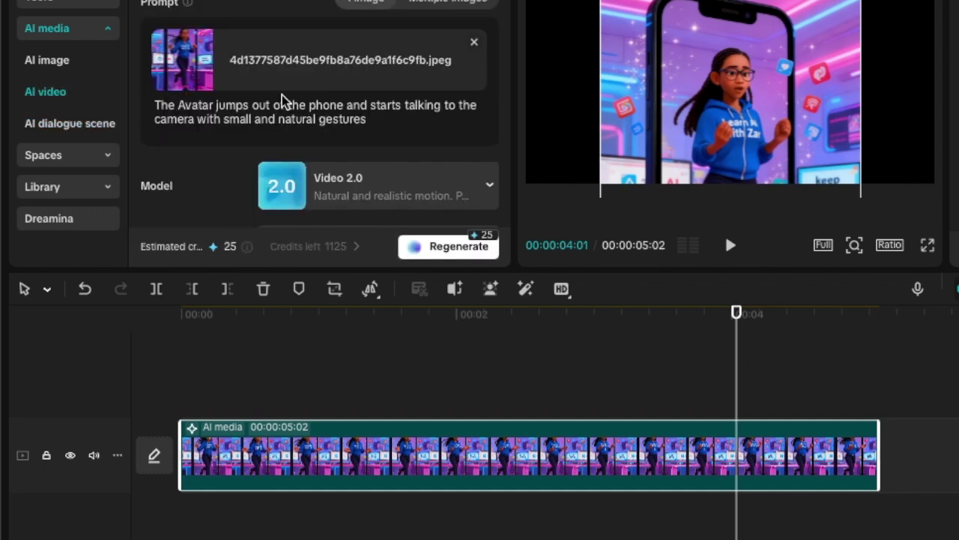
click(480, 186)
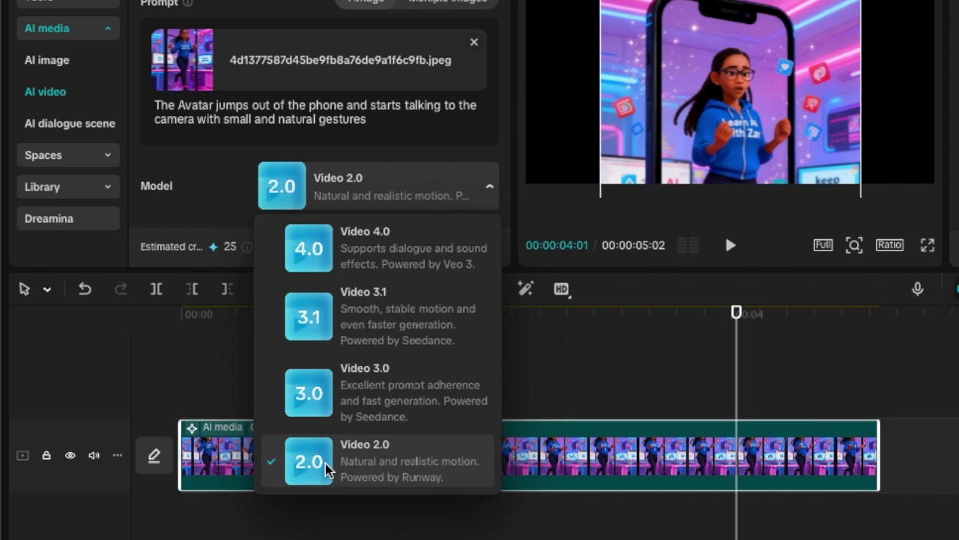
click(358, 314)
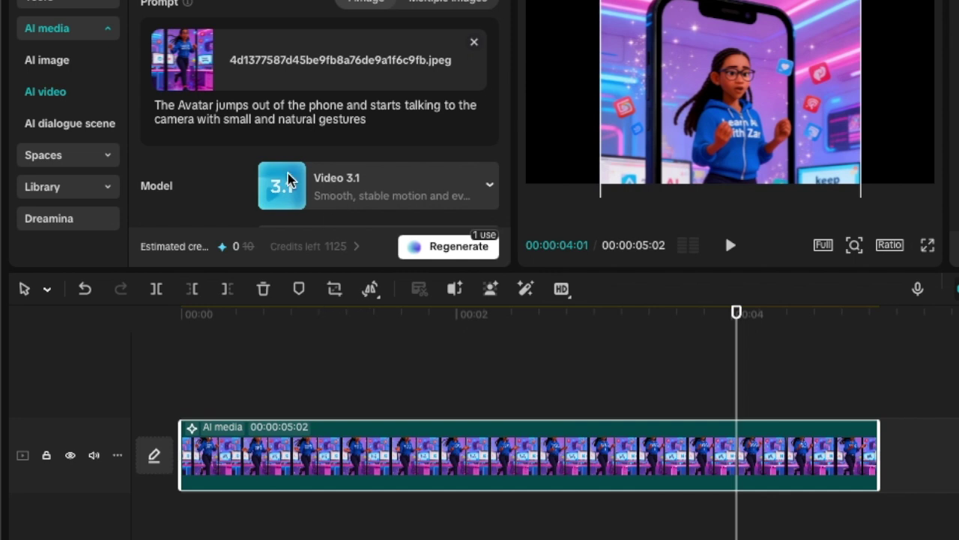
click(442, 250)
- Regenerate the Video 3.1 clip and preview it from the start, pausing around 2 seconds
click(442, 247)
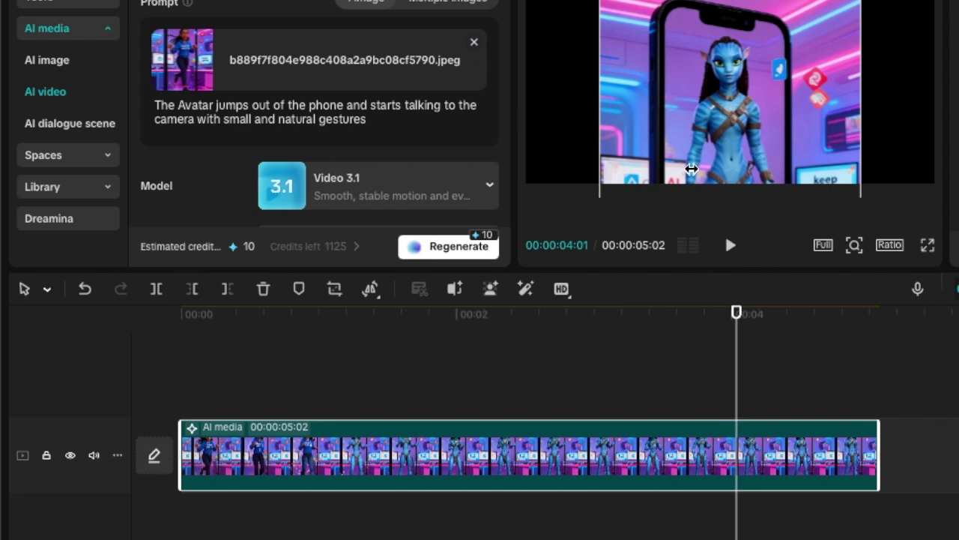
drag(737, 362, 150, 358)
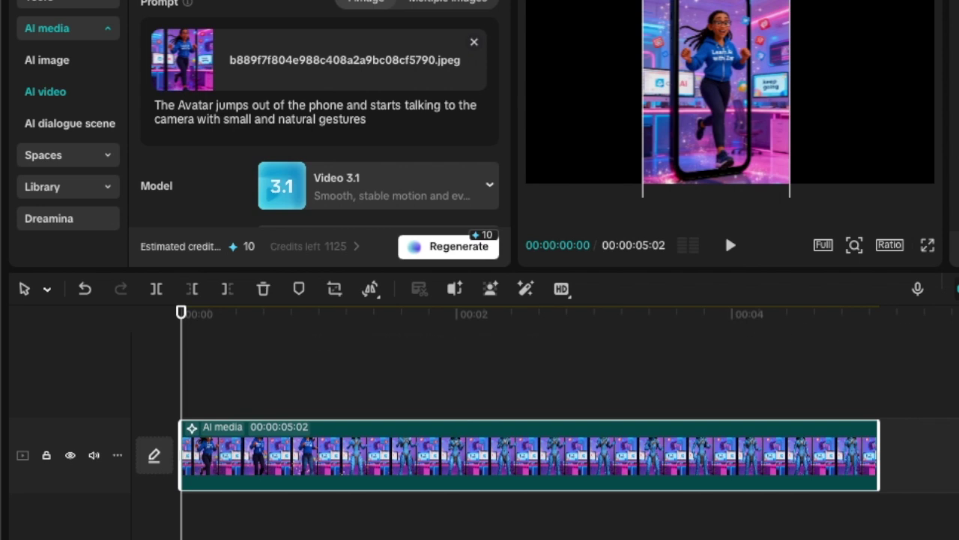
click(732, 253)
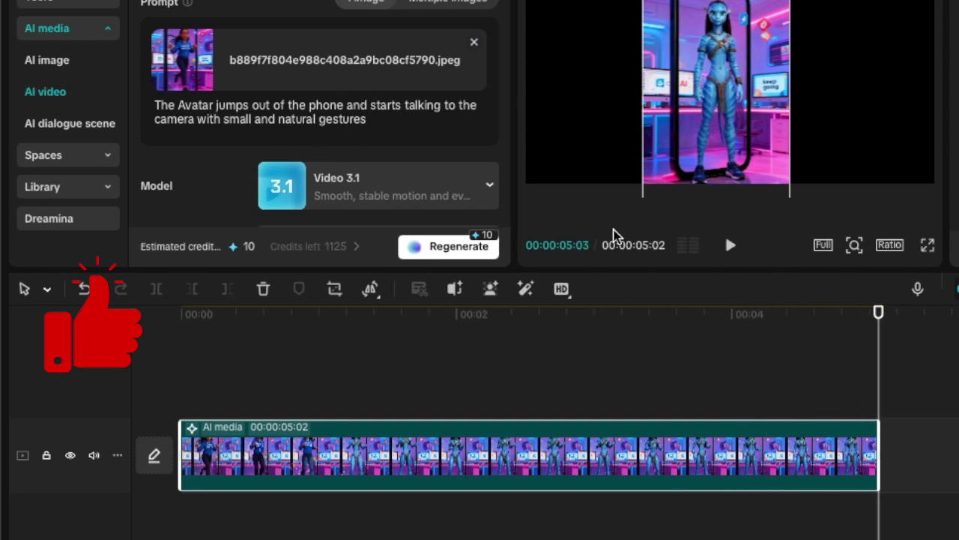
drag(865, 318, 140, 333)
key(space)
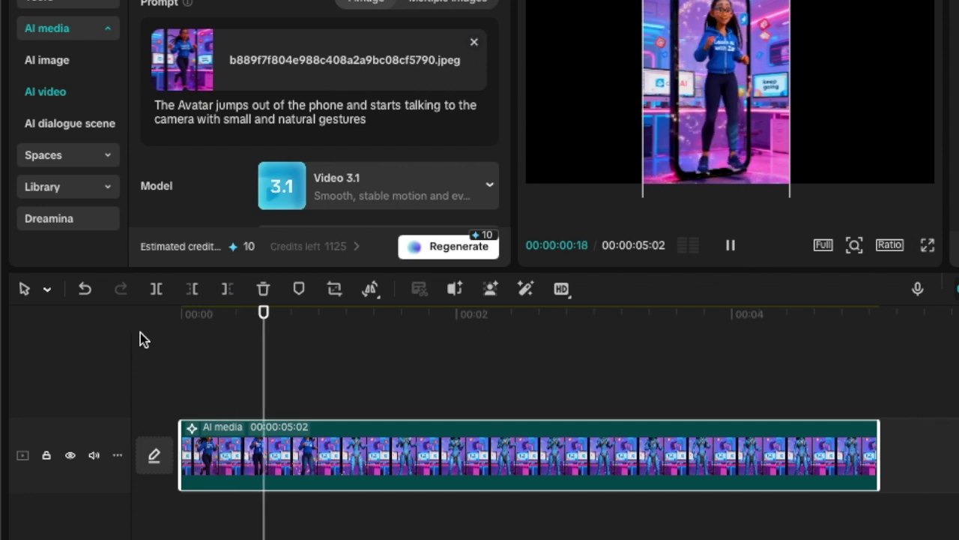
key(space)
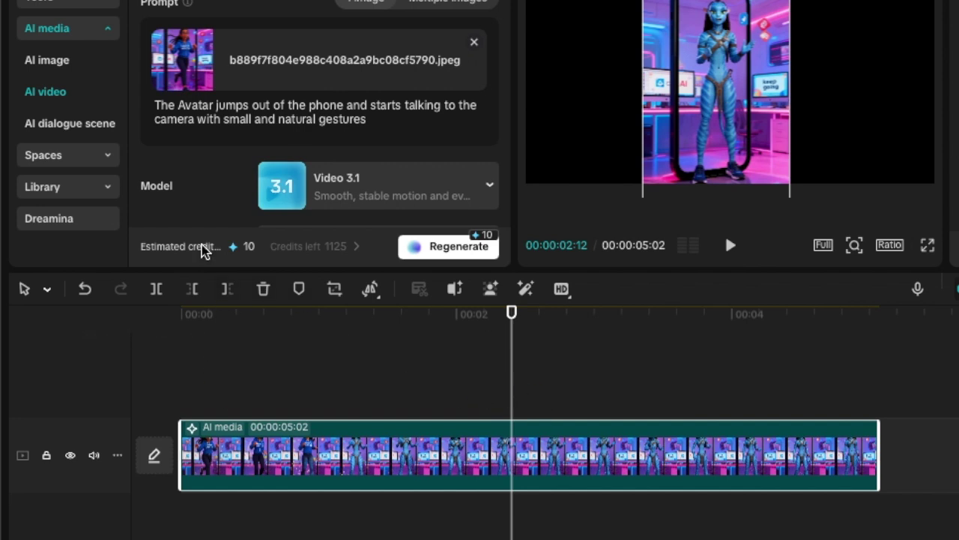
click(58, 122)
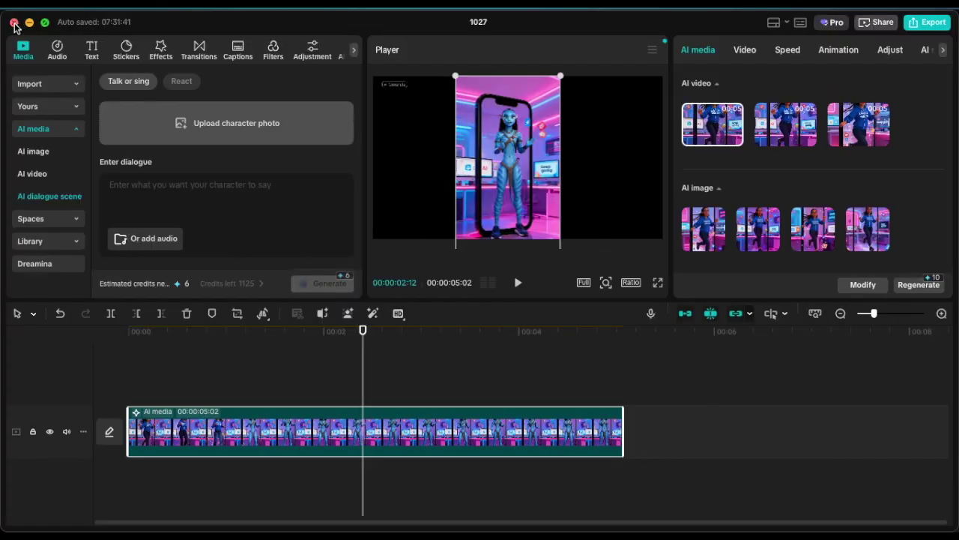
- Close the editor window so project 1027 is saved and listed on the home screen
click(13, 22)
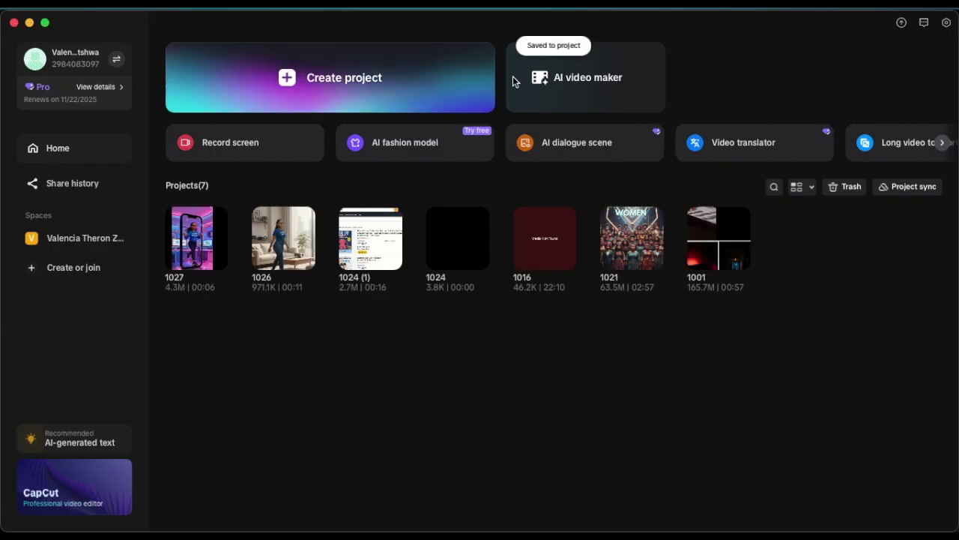
- Open the AI video maker card from the CapCut home screen
click(623, 82)
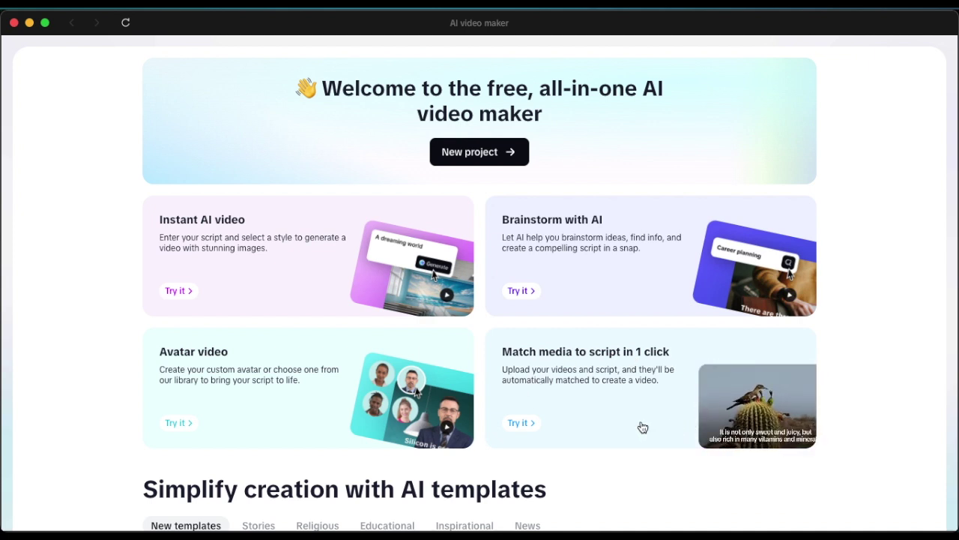
- Scroll to the AI templates row, page to the next set, and open the Movie template
scroll(643, 427, down, 3)
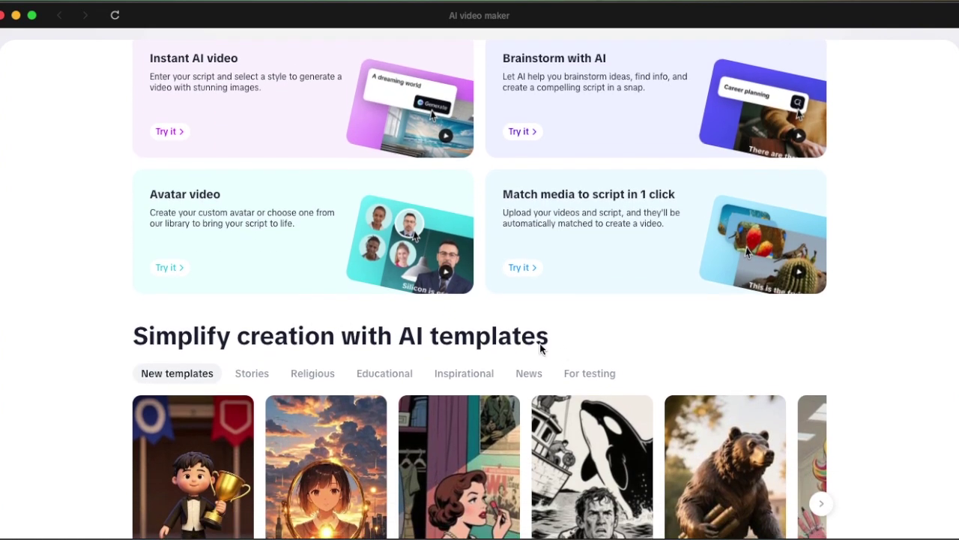
scroll(524, 337, down, 3)
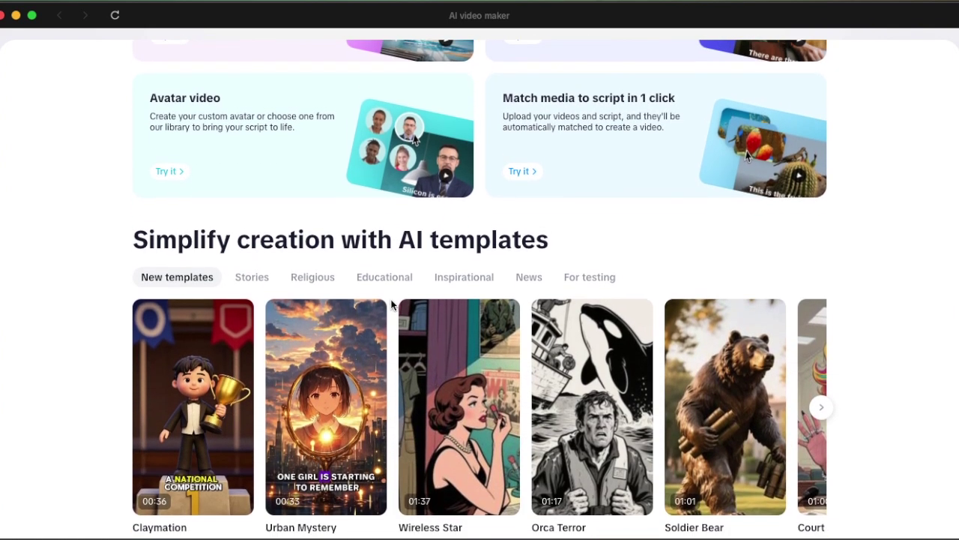
scroll(391, 305, down, 3)
mouse_move(350, 330)
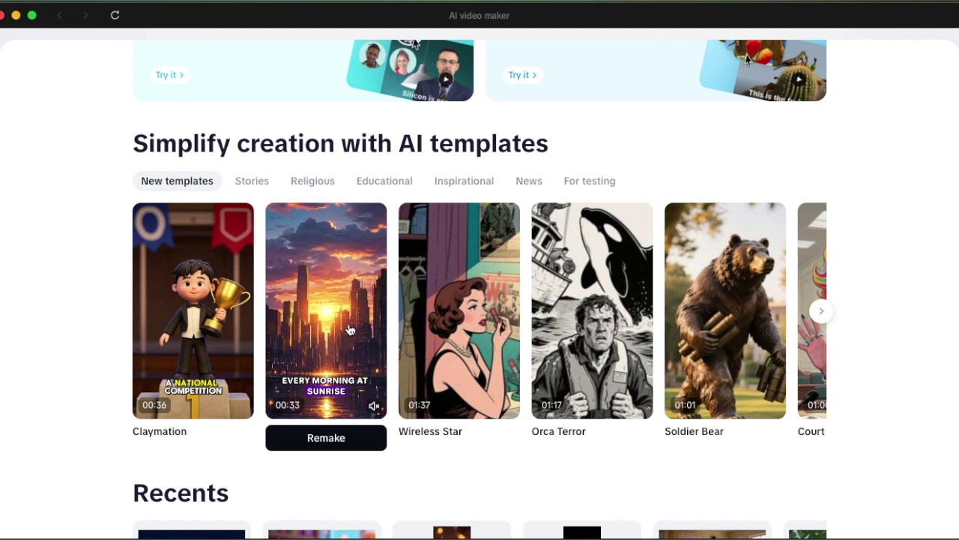
mouse_move(183, 211)
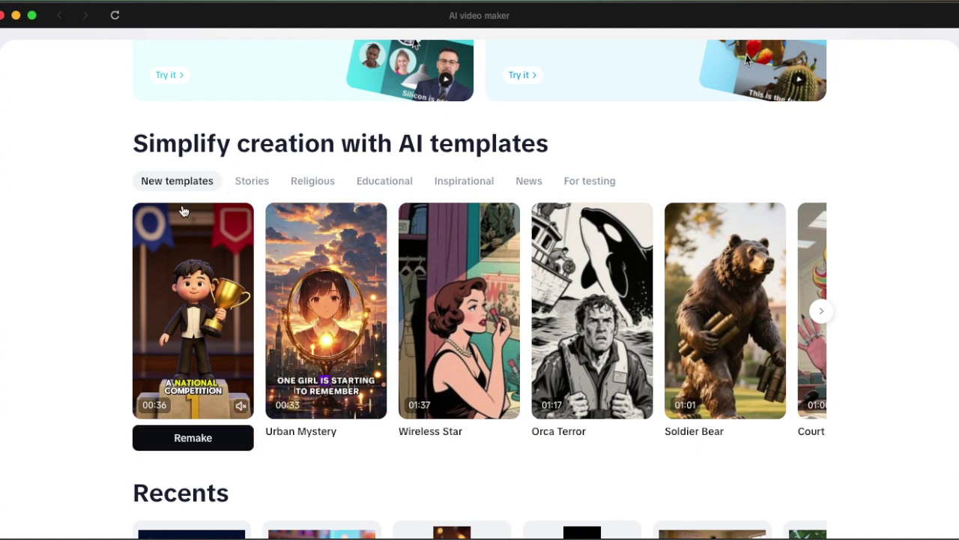
scroll(749, 310, right, 2)
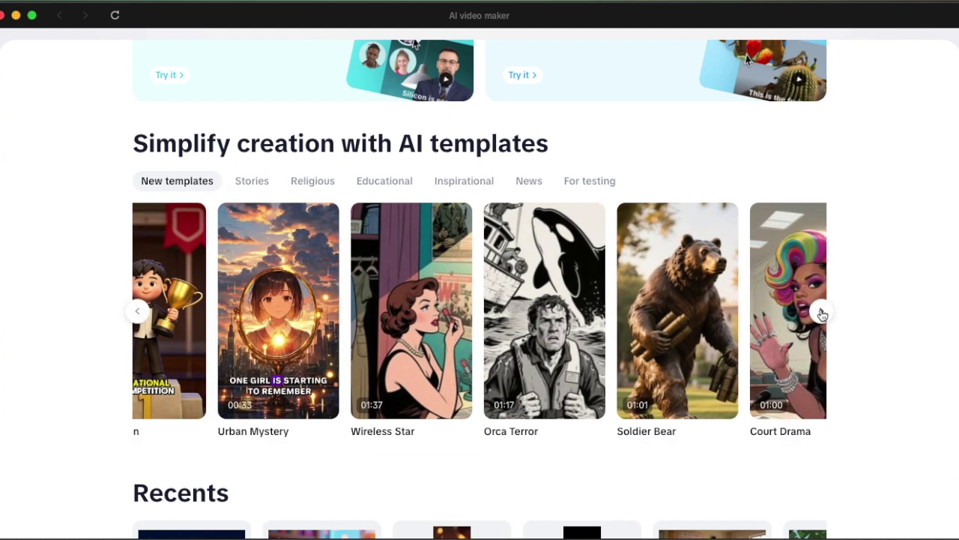
scroll(822, 314, right, 2)
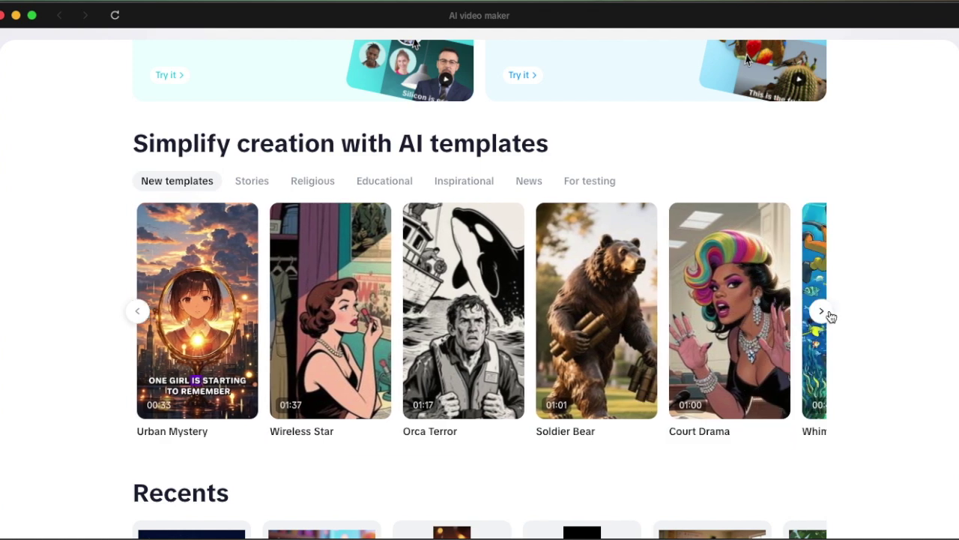
scroll(818, 315, right, 2)
click(820, 312)
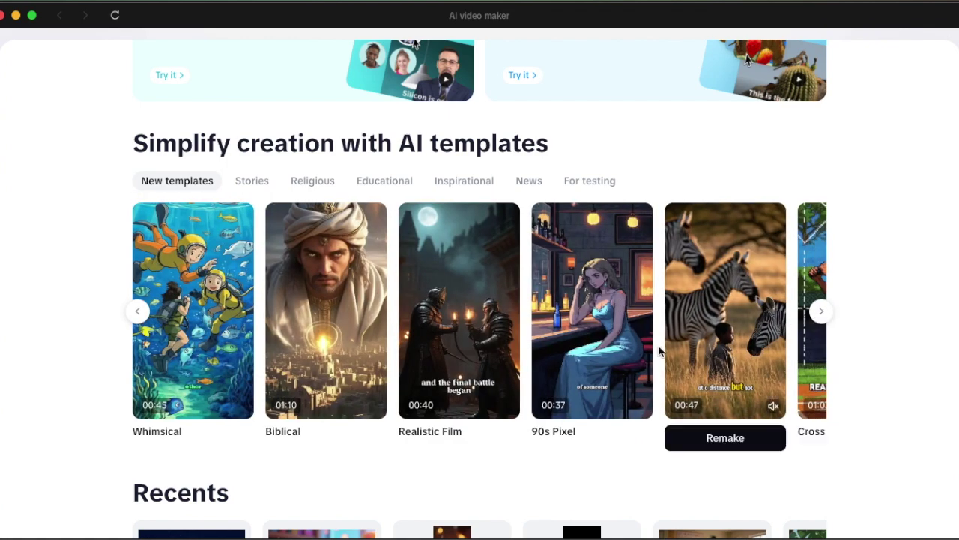
mouse_move(679, 363)
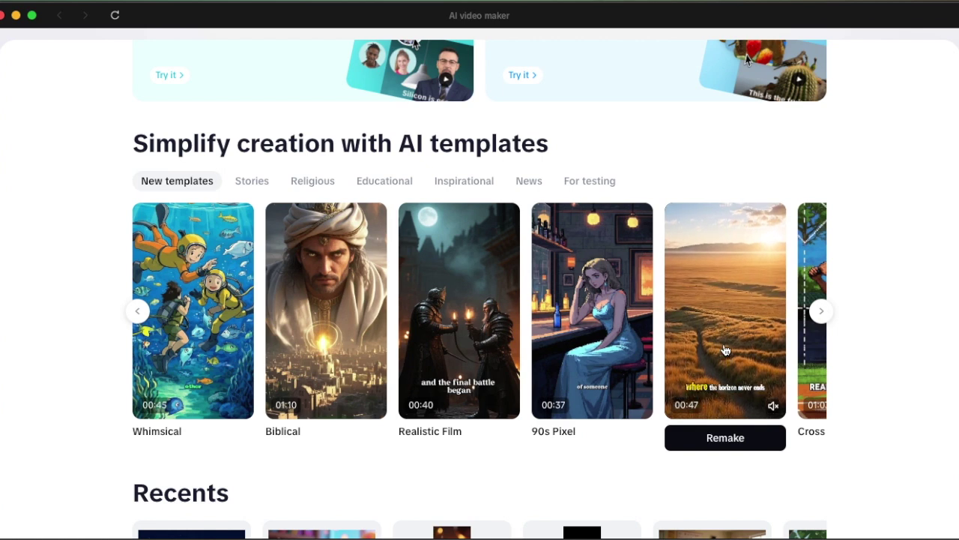
click(726, 350)
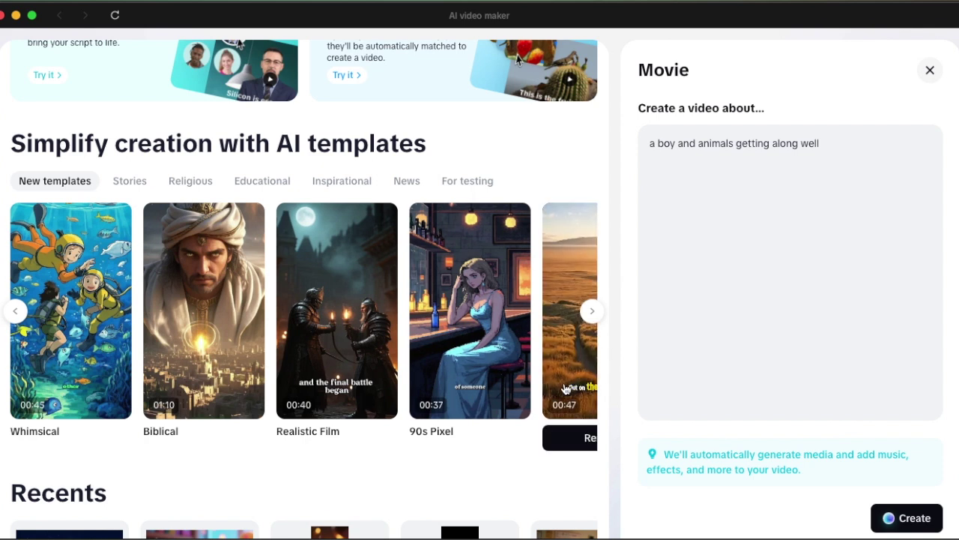
- Generate the Movie-template video of a boy getting along with animals, as a 49-second 9:16 clip
click(592, 310)
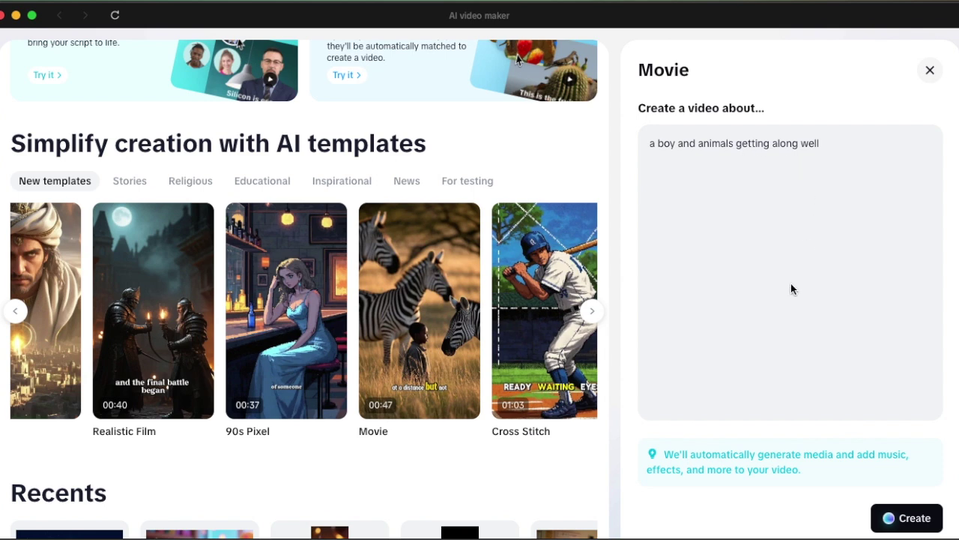
click(912, 525)
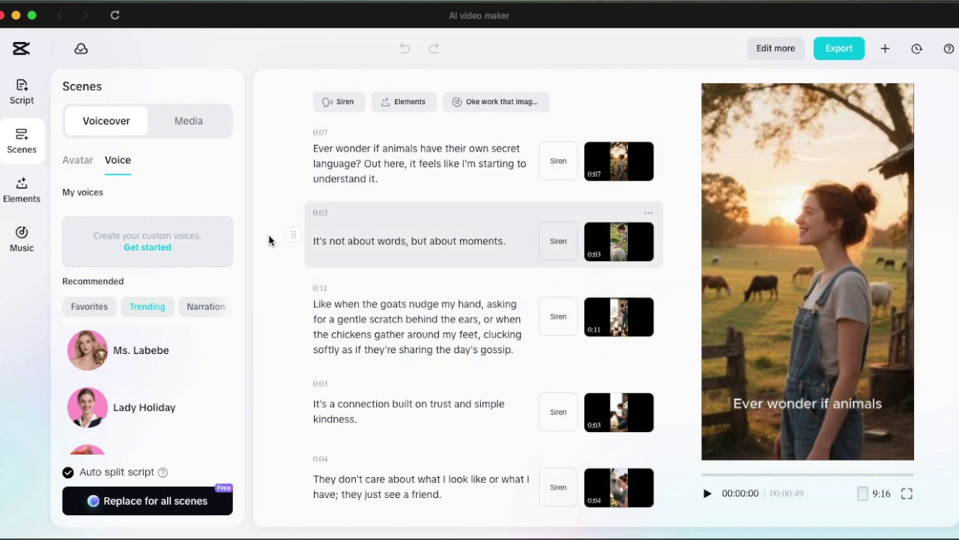
- Play and pause the generated video preview, then open the first scene's replacement media options
scroll(161, 359, down, 3)
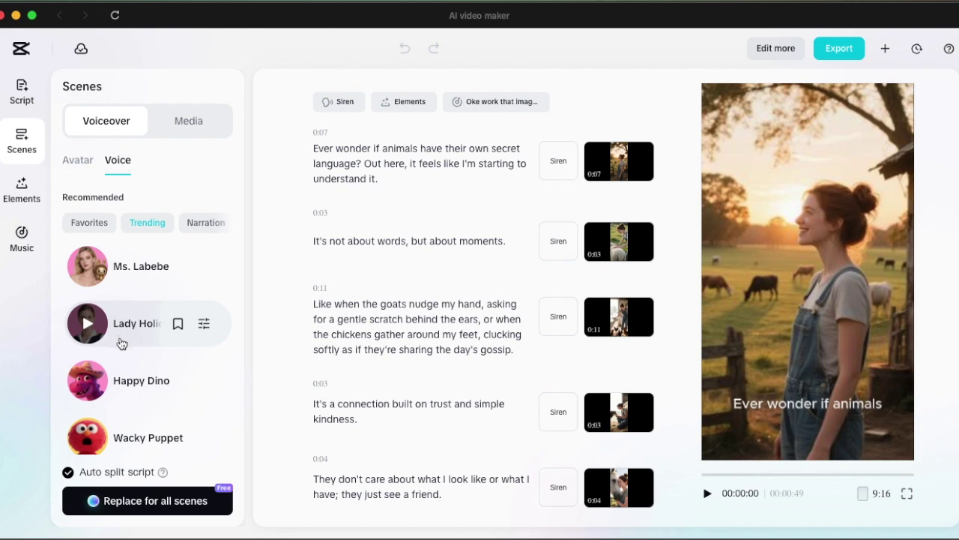
scroll(122, 342, up, 2)
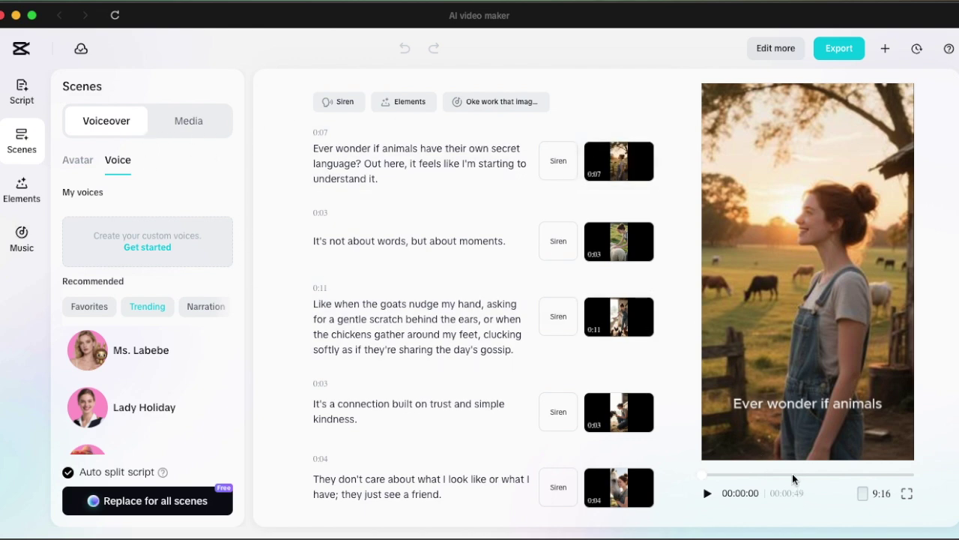
click(708, 494)
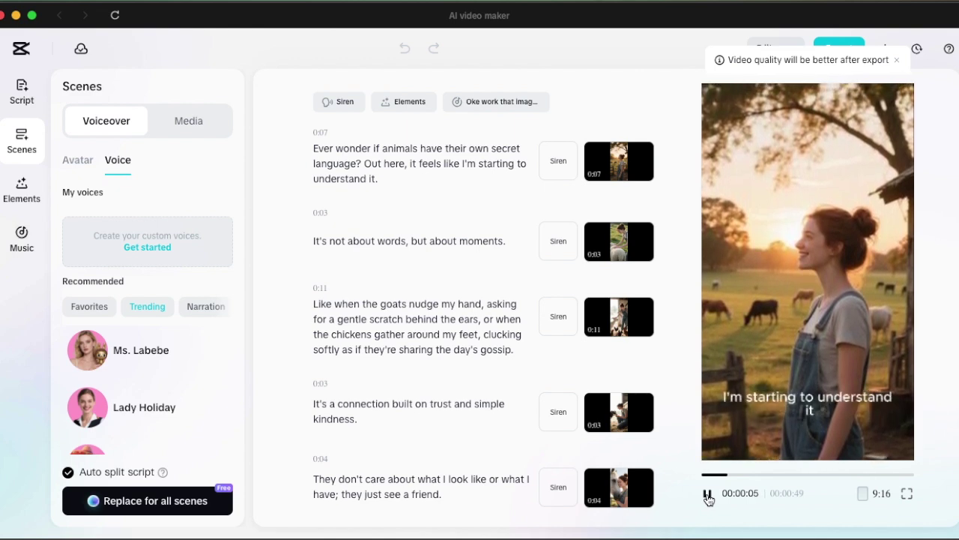
click(708, 494)
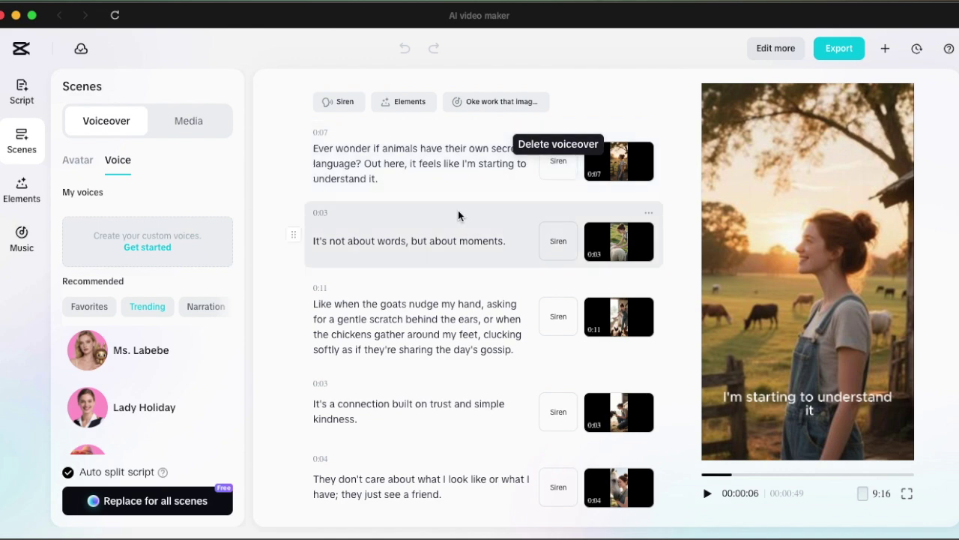
mouse_move(604, 163)
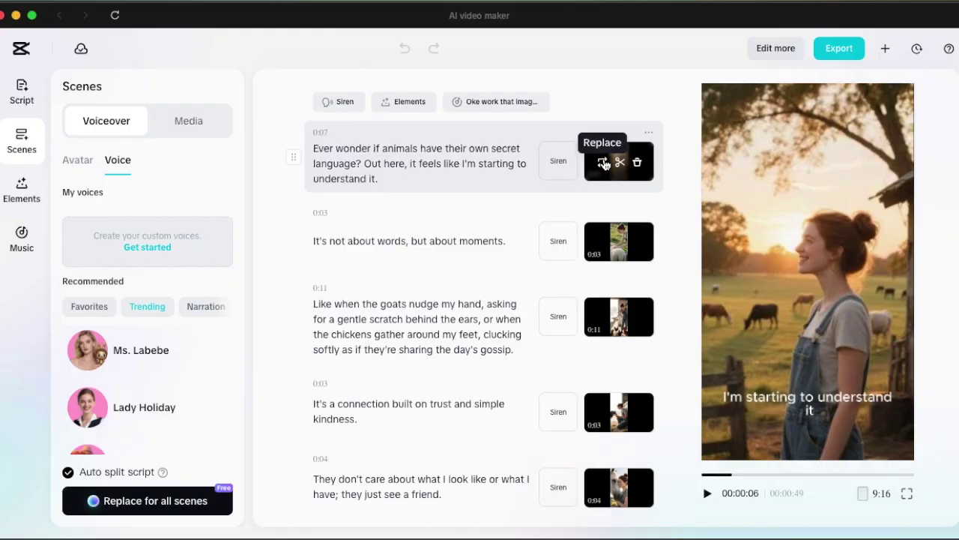
click(603, 162)
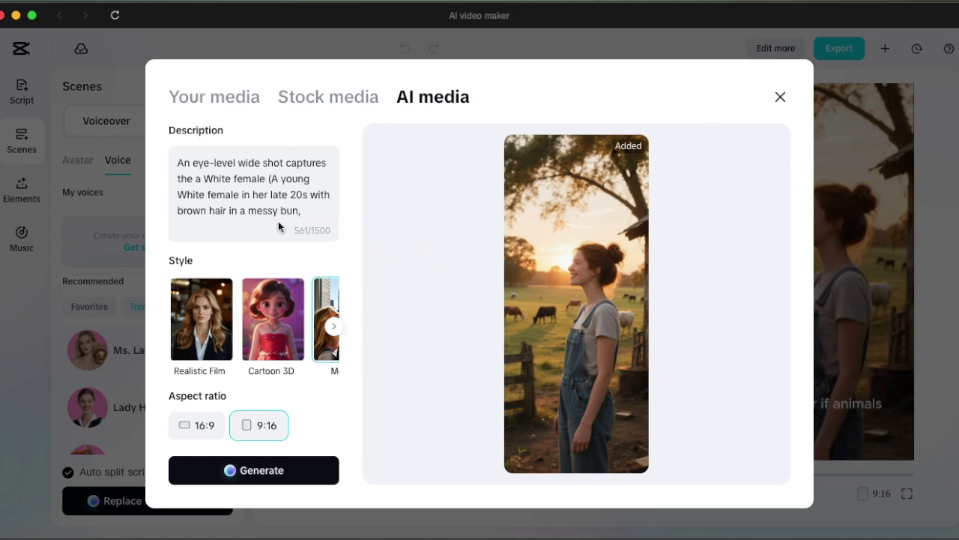
- Look through Stock media for the first scene, then switch to the Your media uploads
click(315, 105)
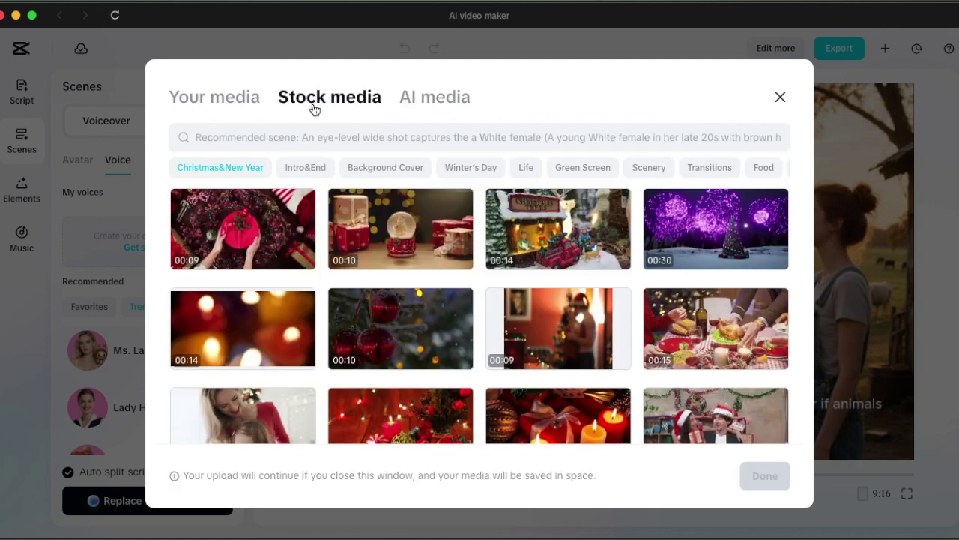
click(211, 103)
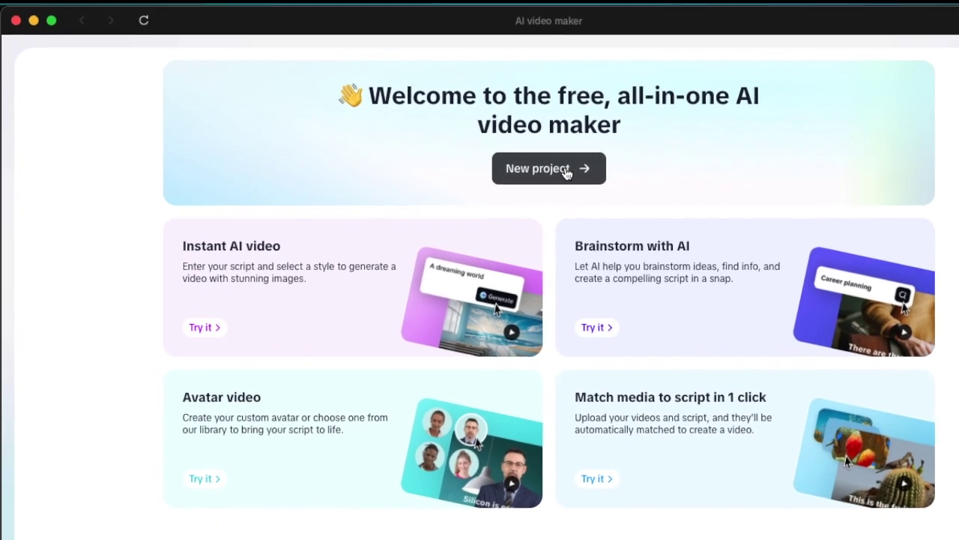
- Start a new project and open the AI script writer
click(565, 171)
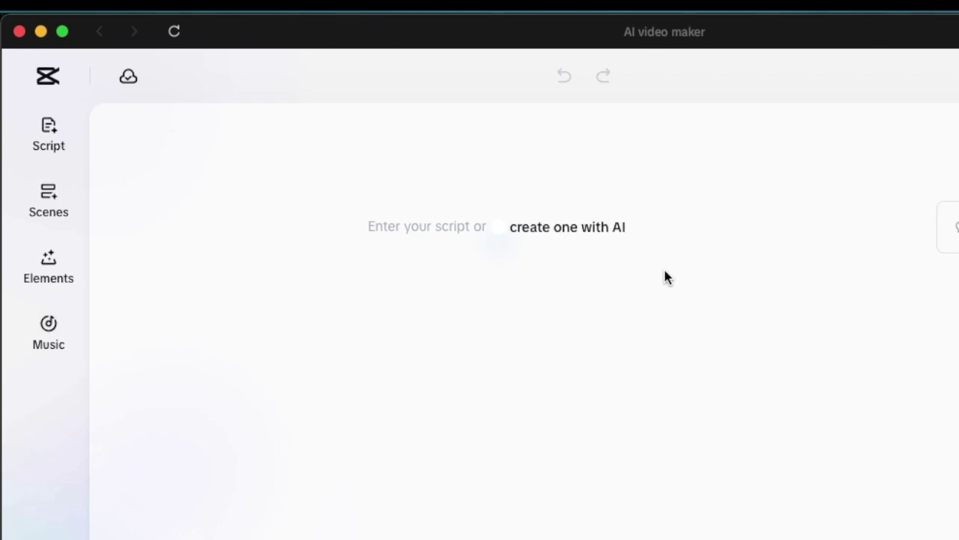
click(518, 227)
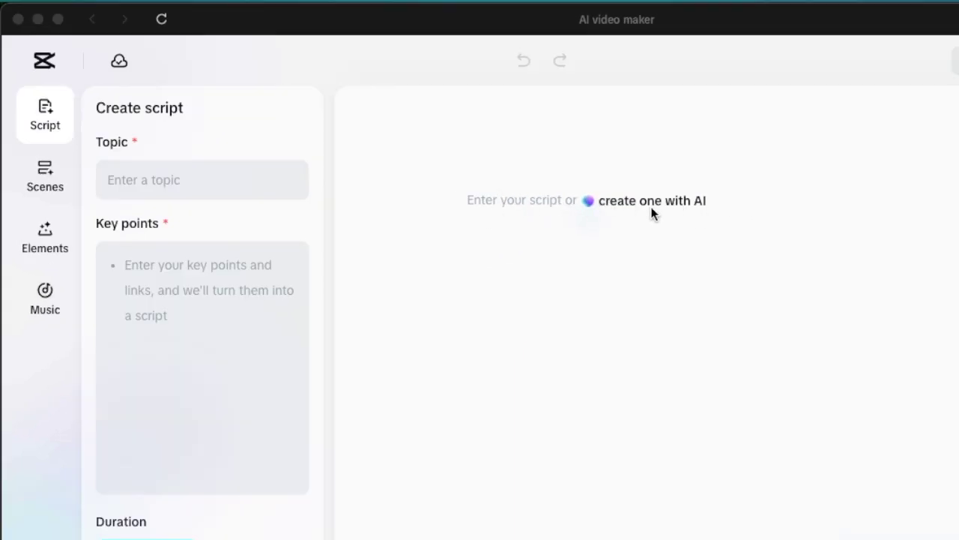
click(135, 190)
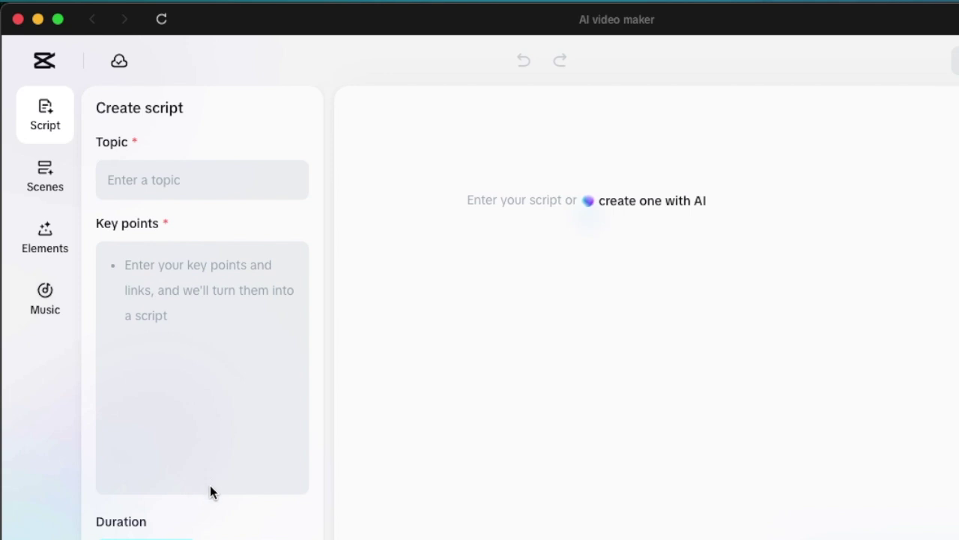
scroll(210, 485, down, 3)
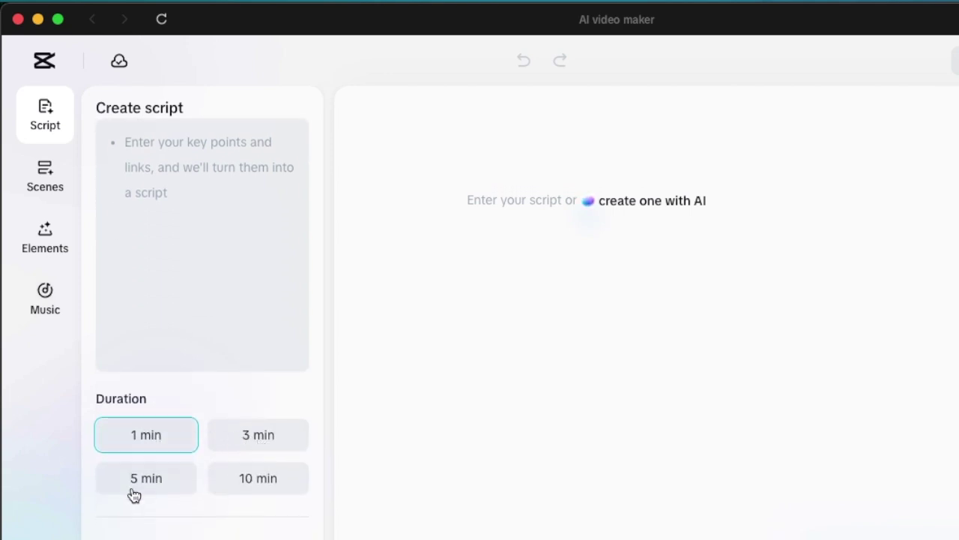
scroll(267, 484, down, 2)
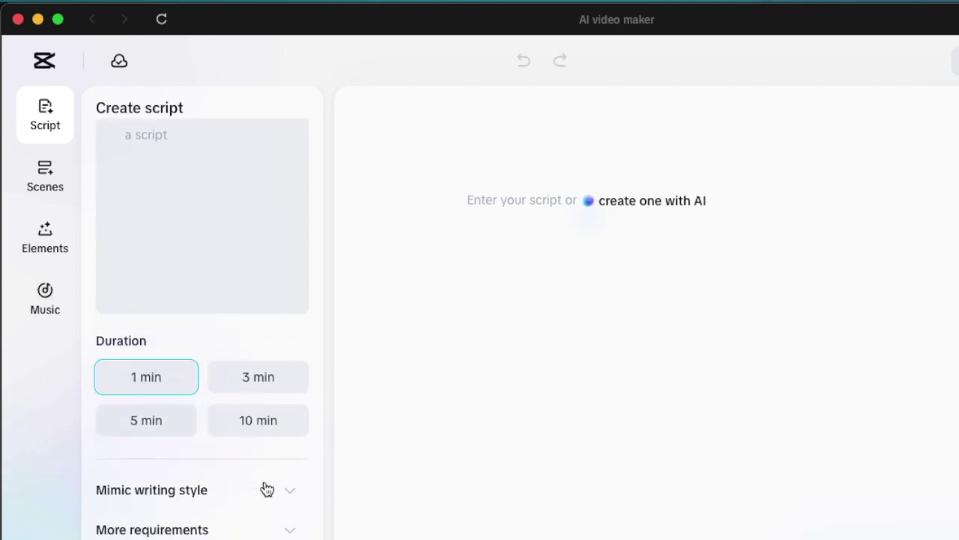
scroll(257, 491, up, 5)
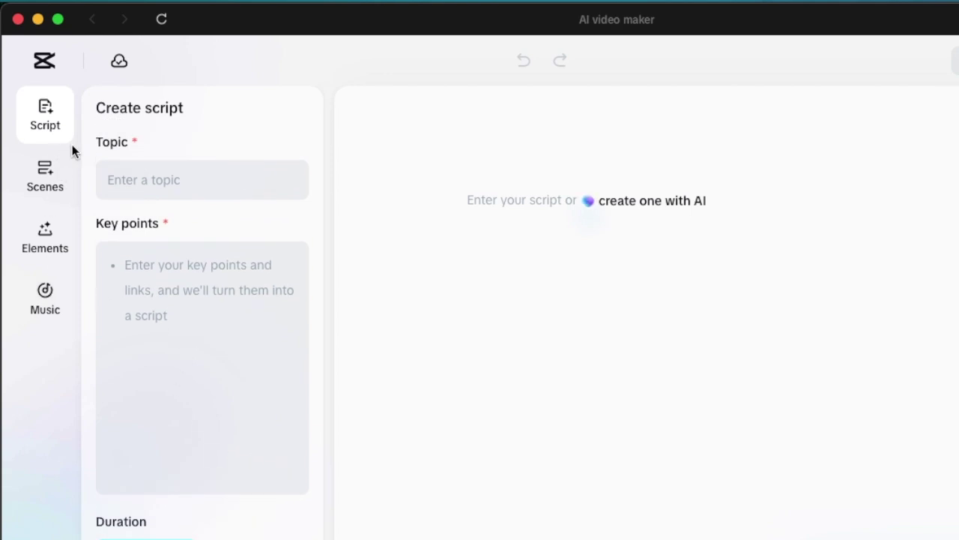
- Review the scene voiceover avatar and media options, then the caption templates and AI edit
click(42, 186)
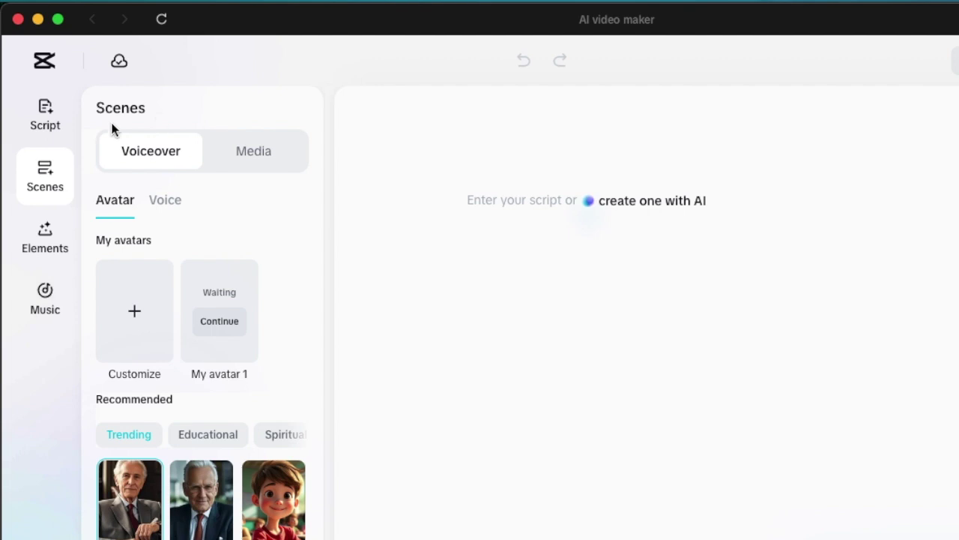
click(249, 153)
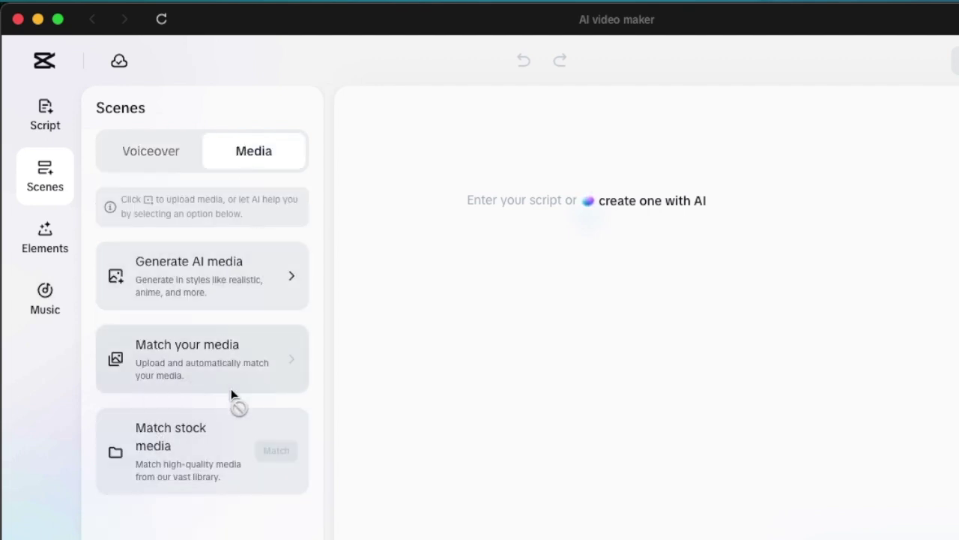
click(139, 154)
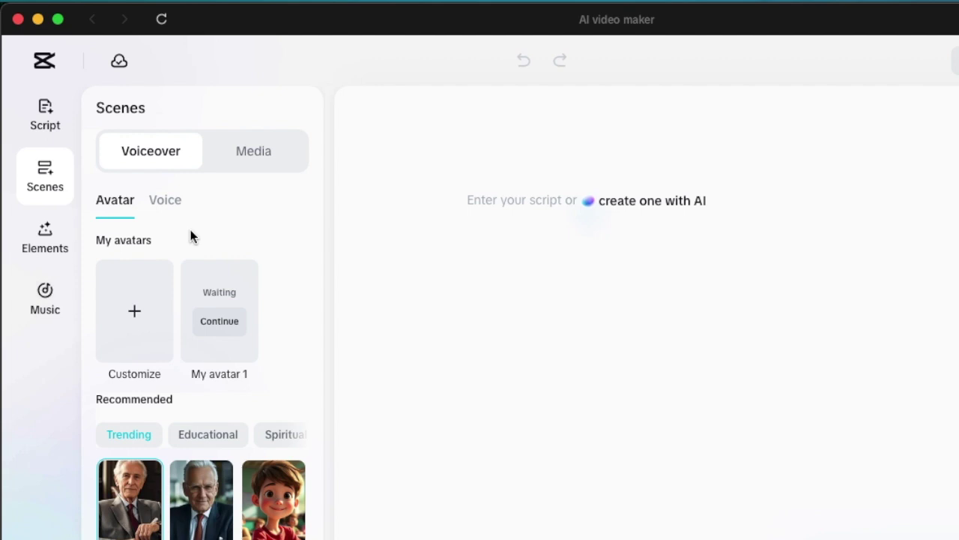
click(45, 248)
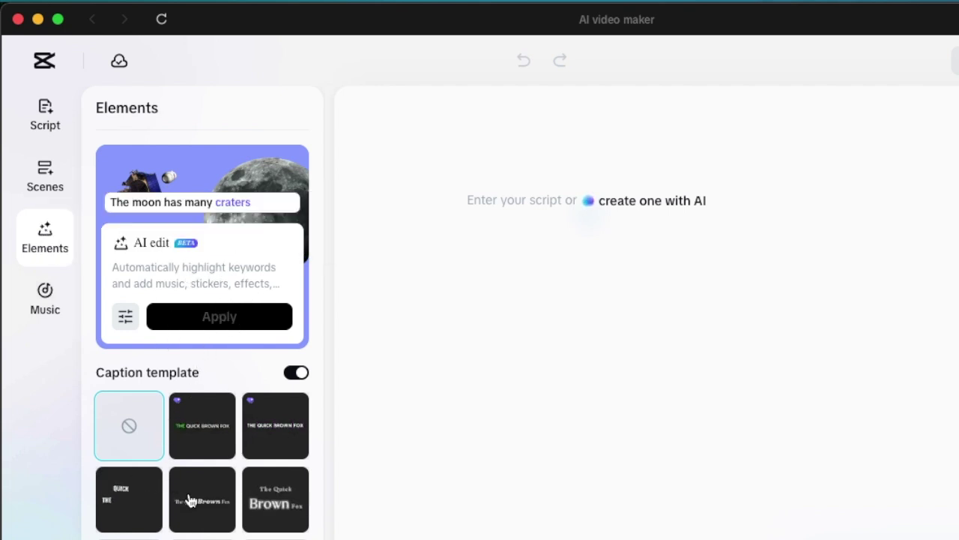
scroll(189, 495, down, 5)
scroll(225, 390, up, 5)
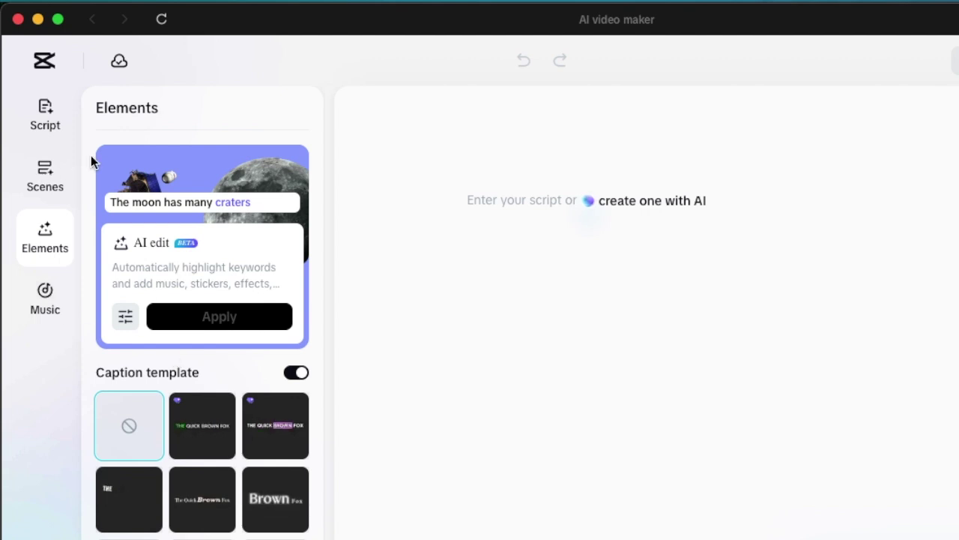
- Browse the background music library, then return to the AI script creation form
click(45, 301)
scroll(194, 223, down, 10)
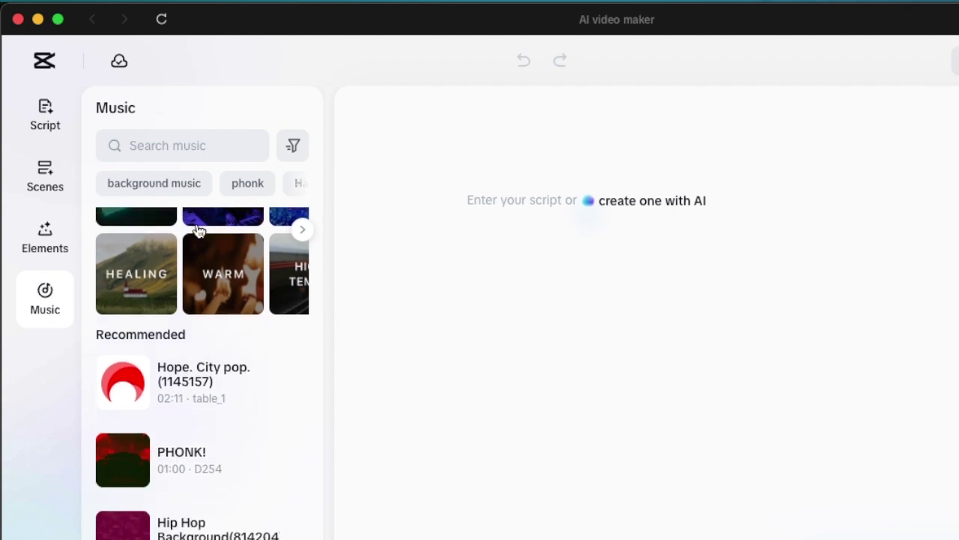
scroll(247, 521, up, 10)
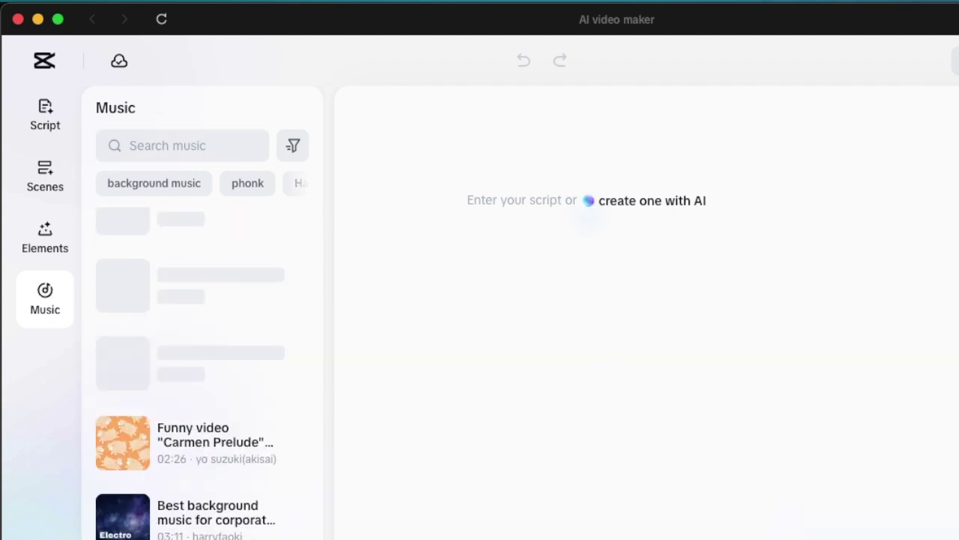
click(639, 201)
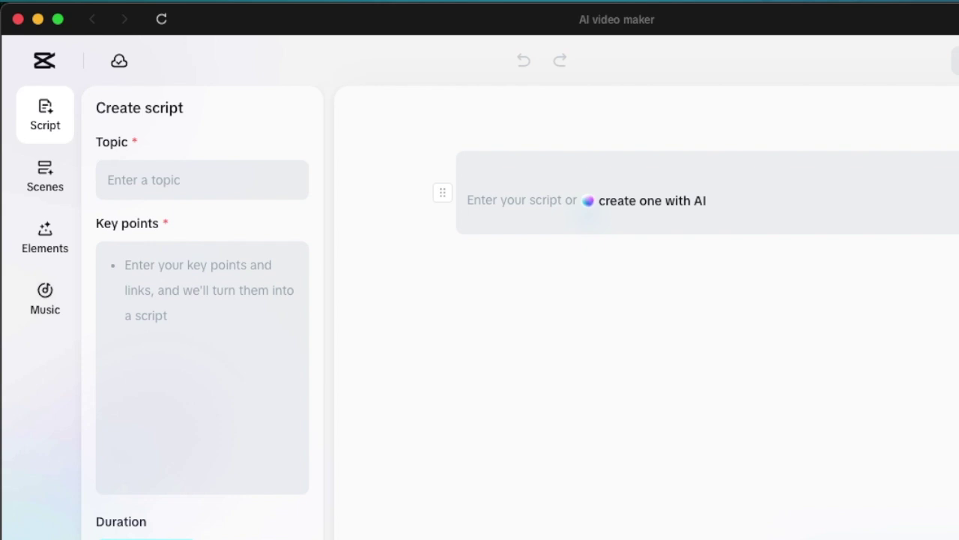
- Generate a 1-minute script on 'south african food' with key points 'healthy' and 'what to eat', and use it
click(175, 177)
text(south african food)
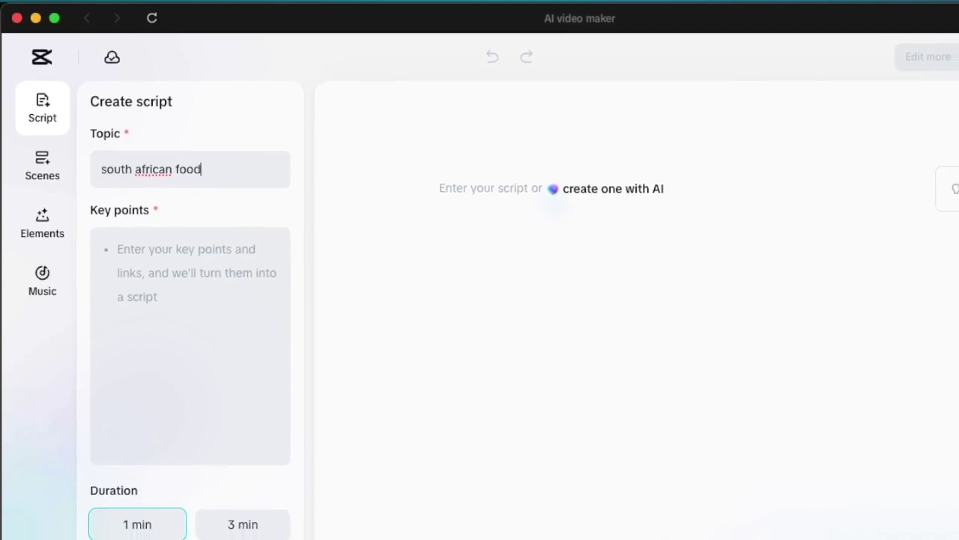
click(112, 250)
text(healthy)
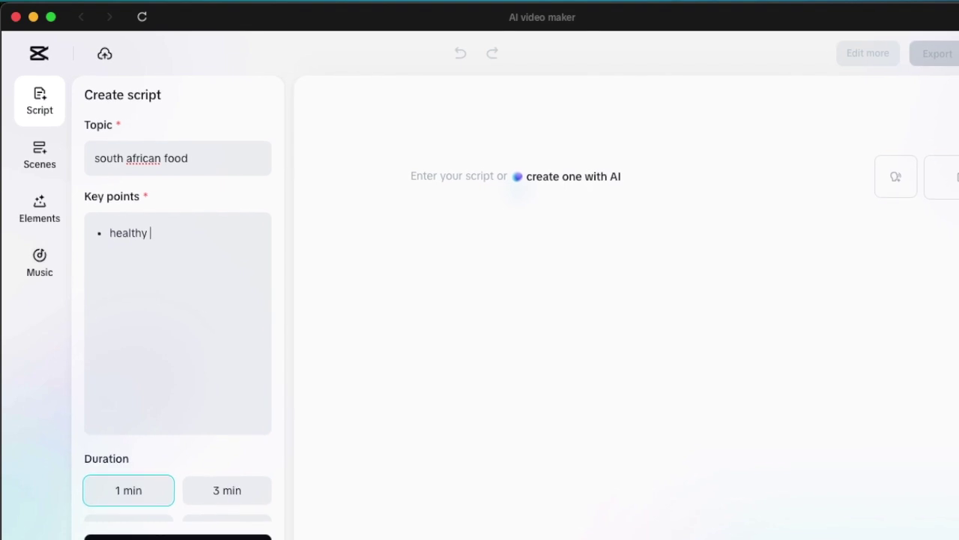
key(Return)
text(what to eat)
key(Return)
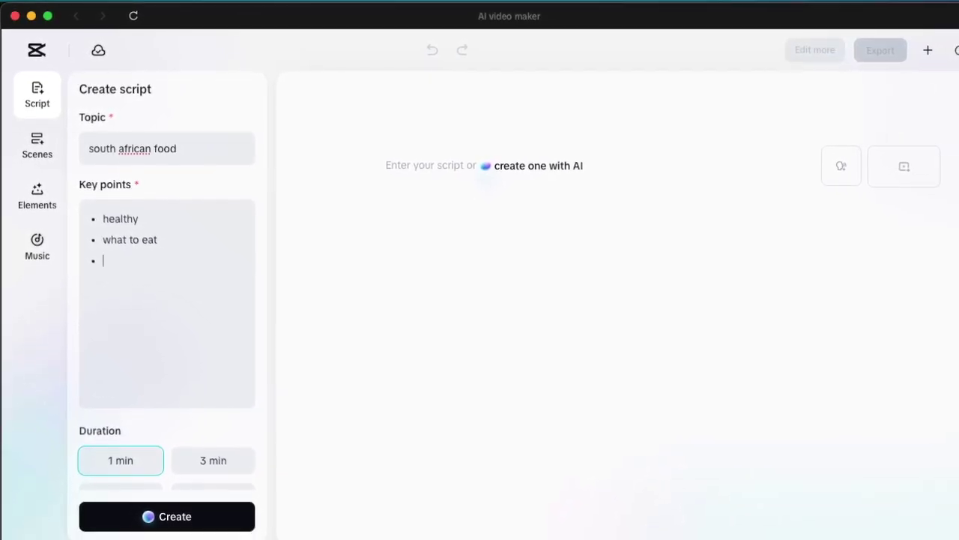
scroll(123, 454, down, 3)
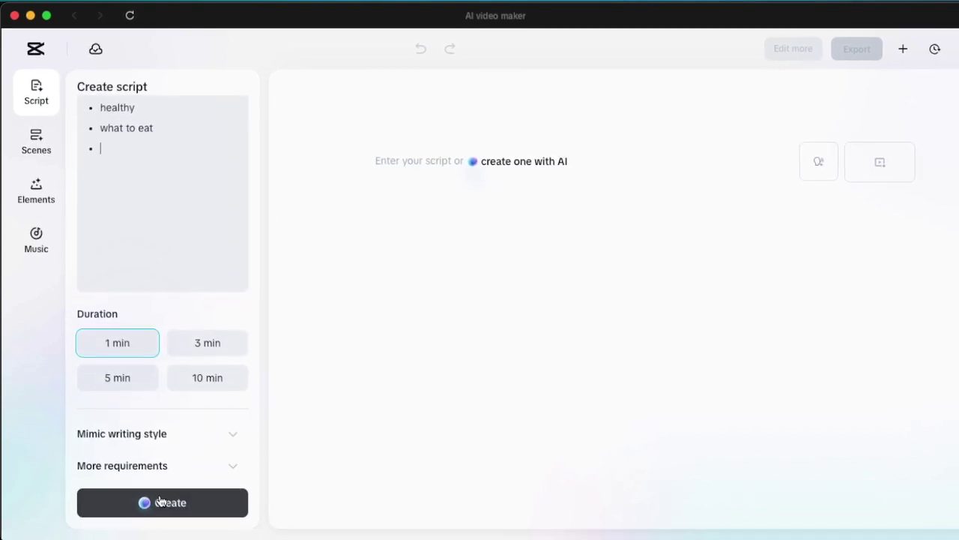
click(159, 500)
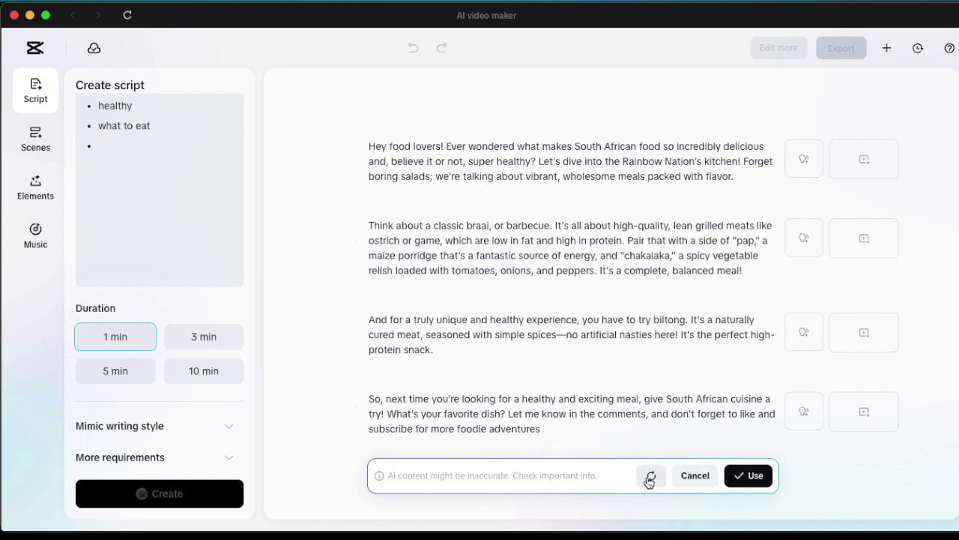
click(753, 477)
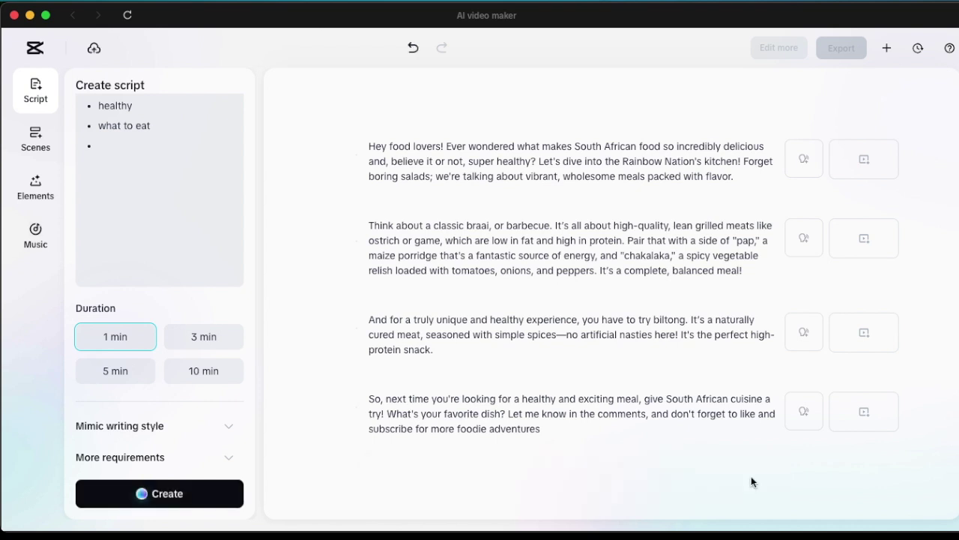
- Apply the Reid anime teacher avatar with glasses to all scenes
click(31, 141)
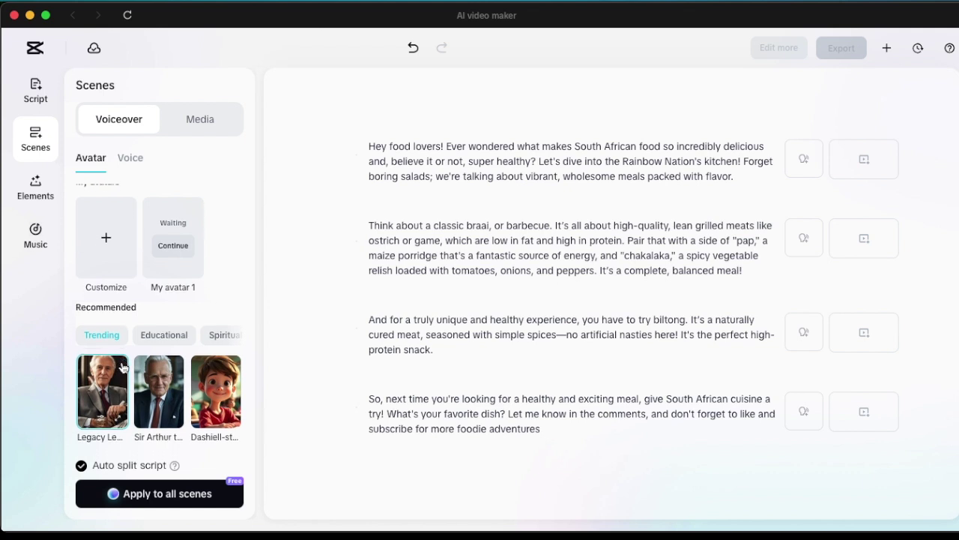
scroll(113, 423, down, 4)
scroll(193, 432, up, 4)
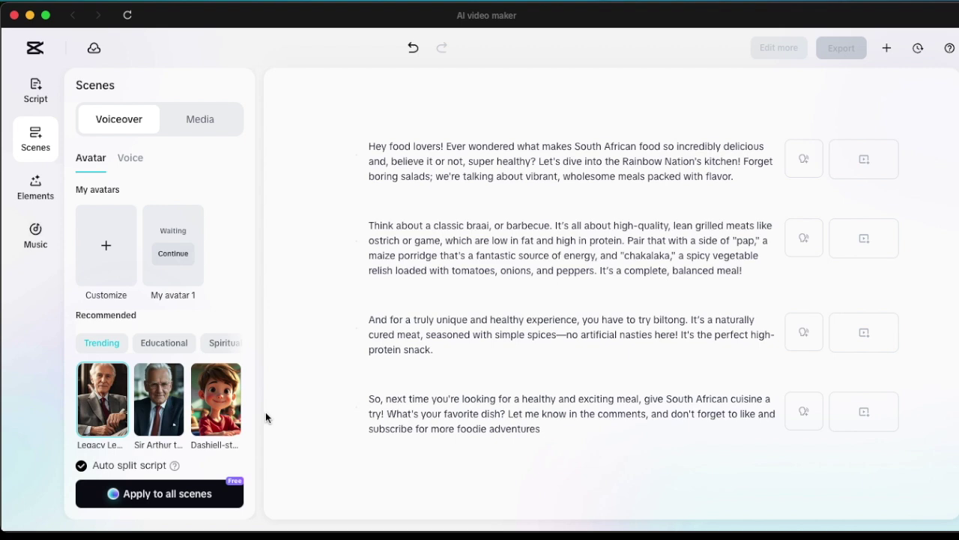
scroll(158, 315, down, 3)
scroll(157, 307, up, 3)
click(161, 493)
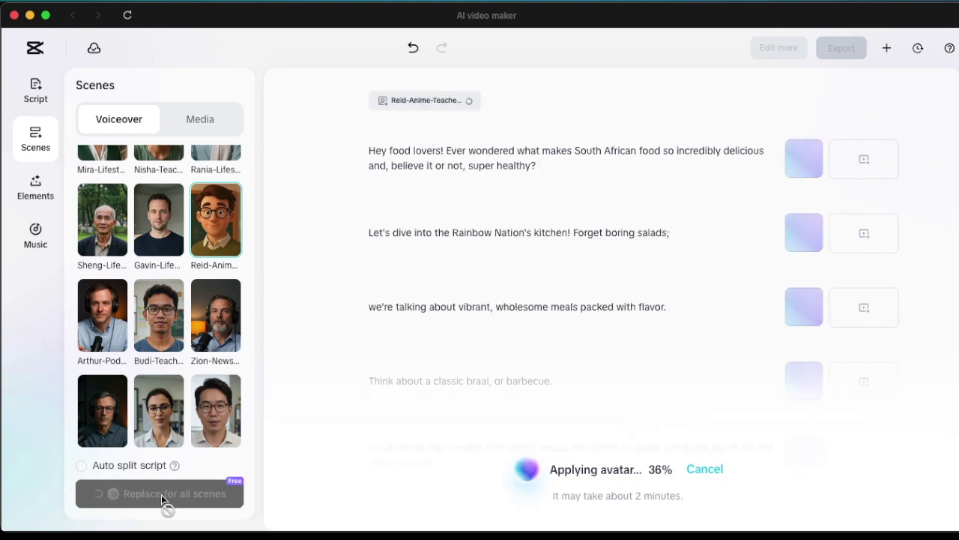
- Open the style choices for AI-generated scene media
click(80, 89)
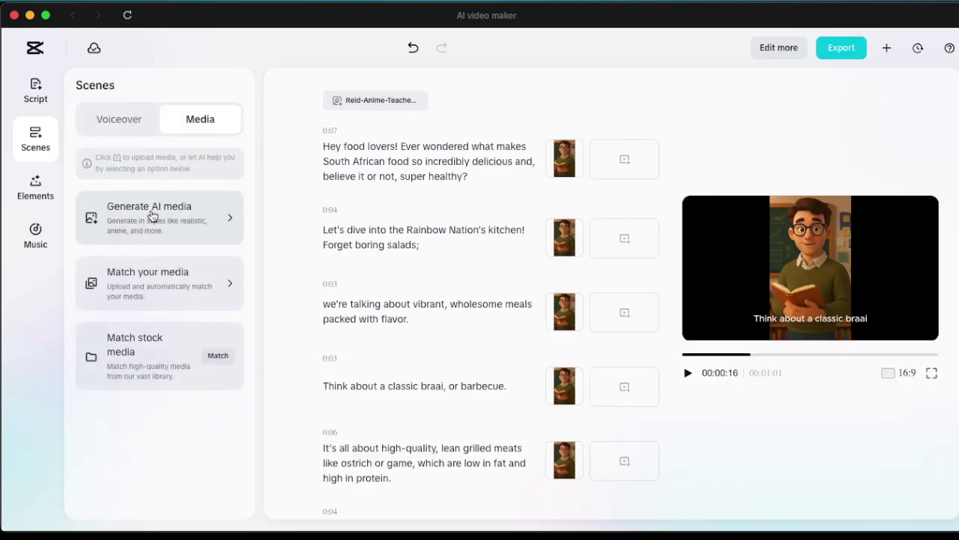
click(152, 216)
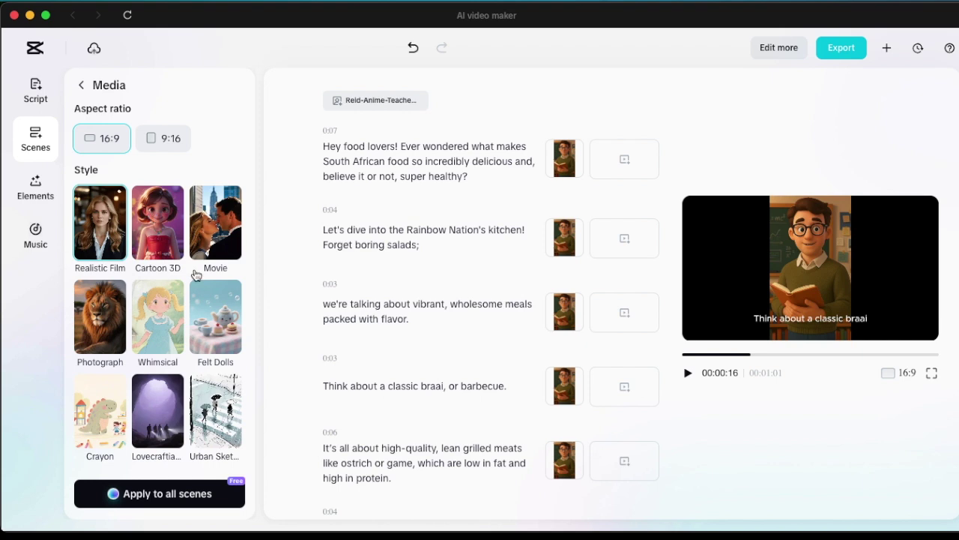
scroll(198, 271, down, 5)
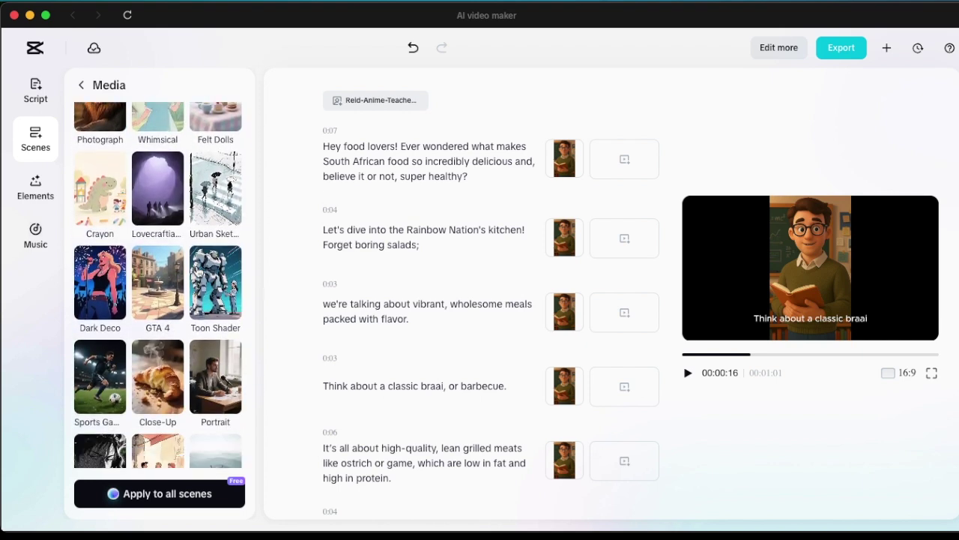
scroll(198, 271, down, 1)
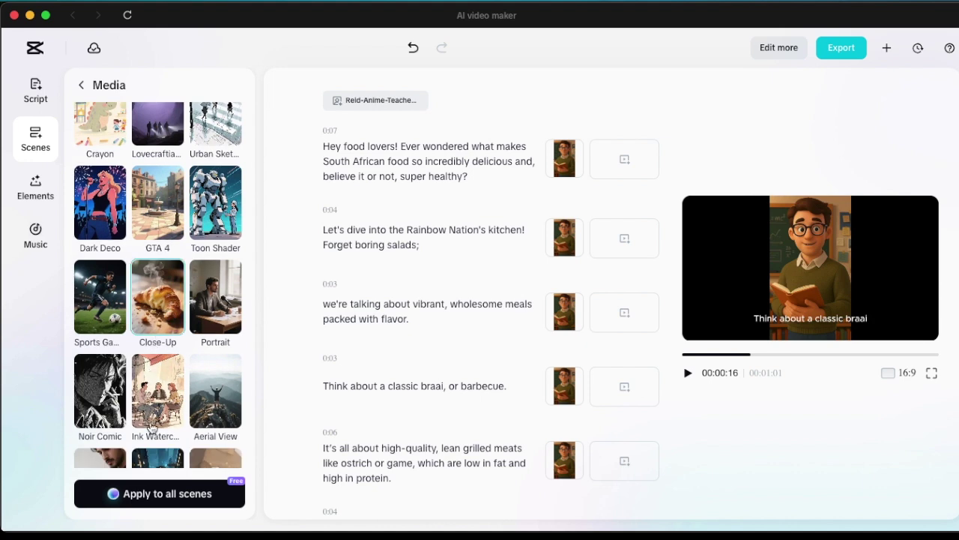
- Generate Close-Up style AI media for all scenes
click(160, 495)
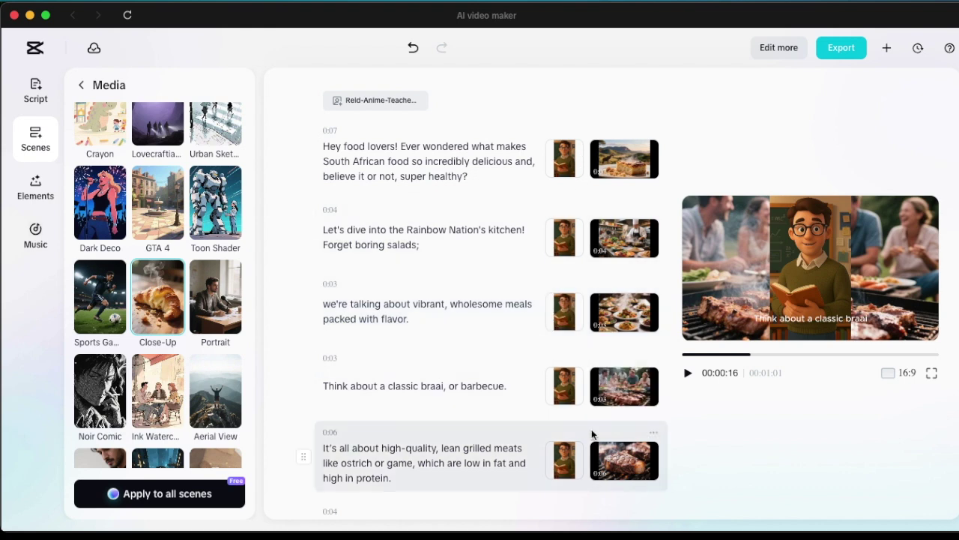
scroll(624, 406, down, 3)
scroll(624, 406, down, 1)
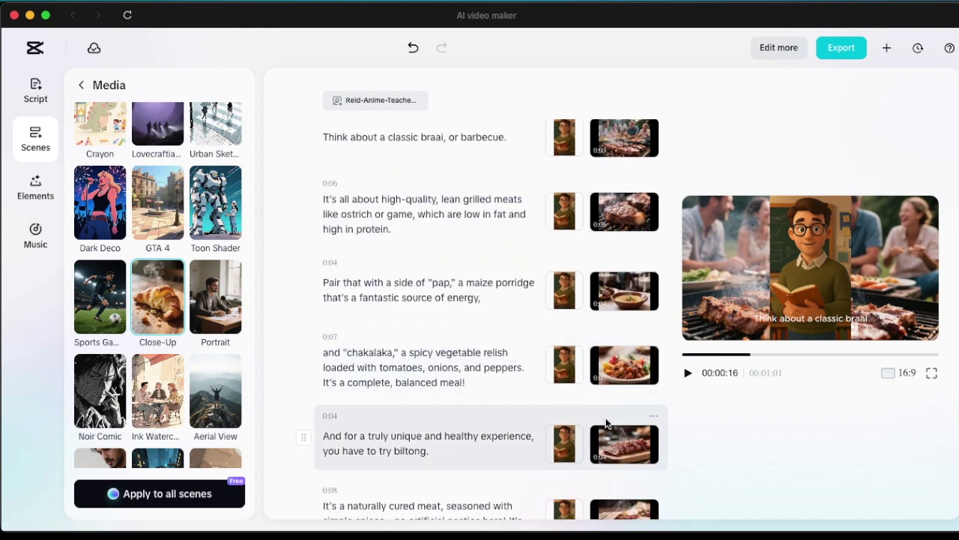
scroll(611, 431, down, 2)
scroll(618, 419, down, 1)
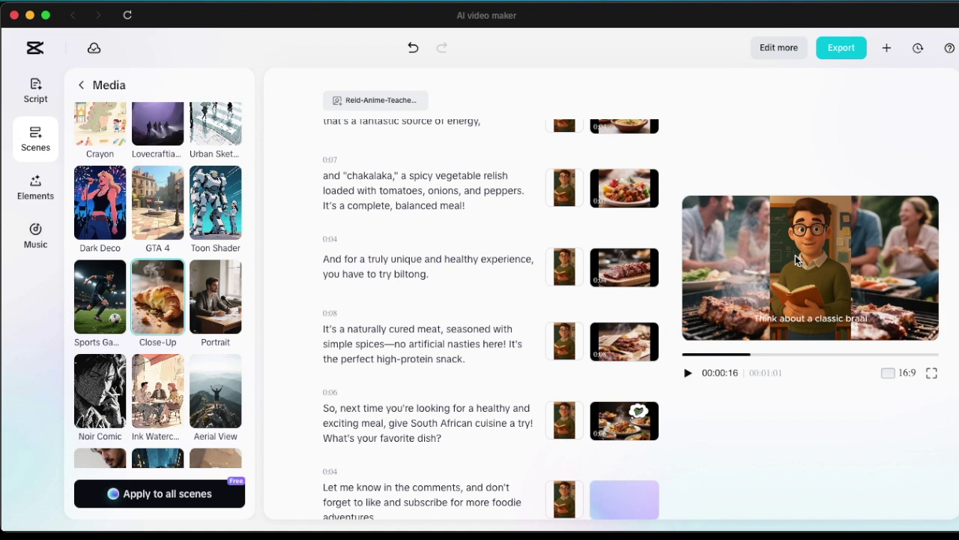
- Drag the avatar in the preview toward the left side of the frame
click(800, 261)
drag(734, 249, 720, 247)
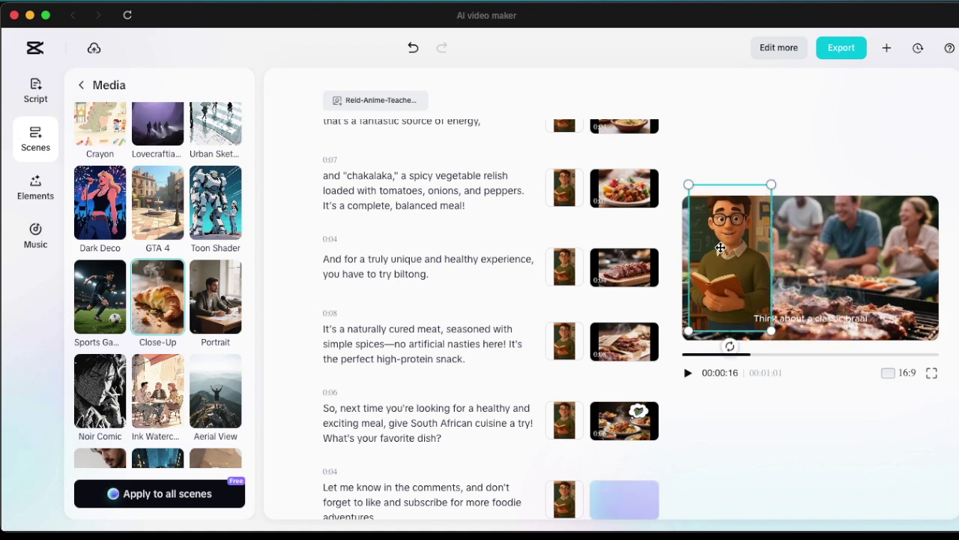
scroll(581, 163, up, 3)
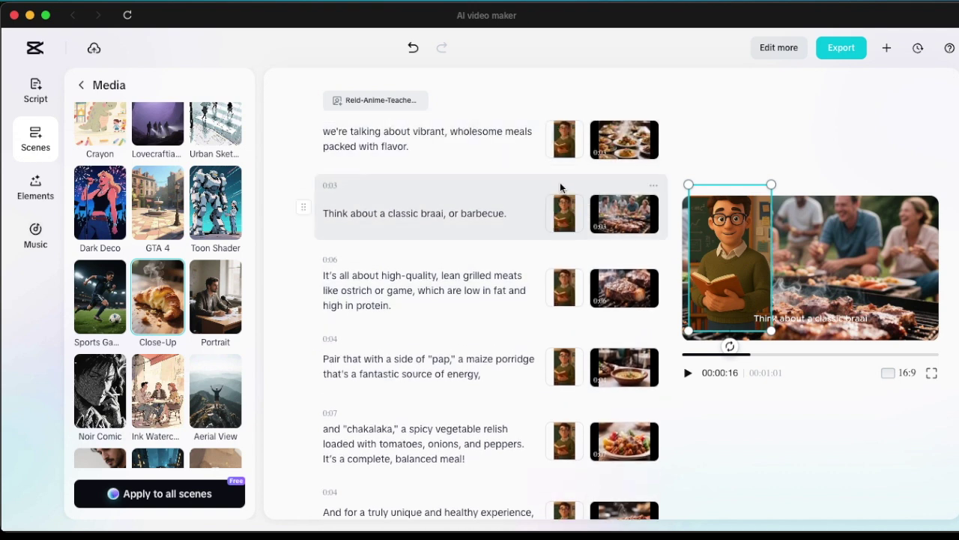
click(566, 143)
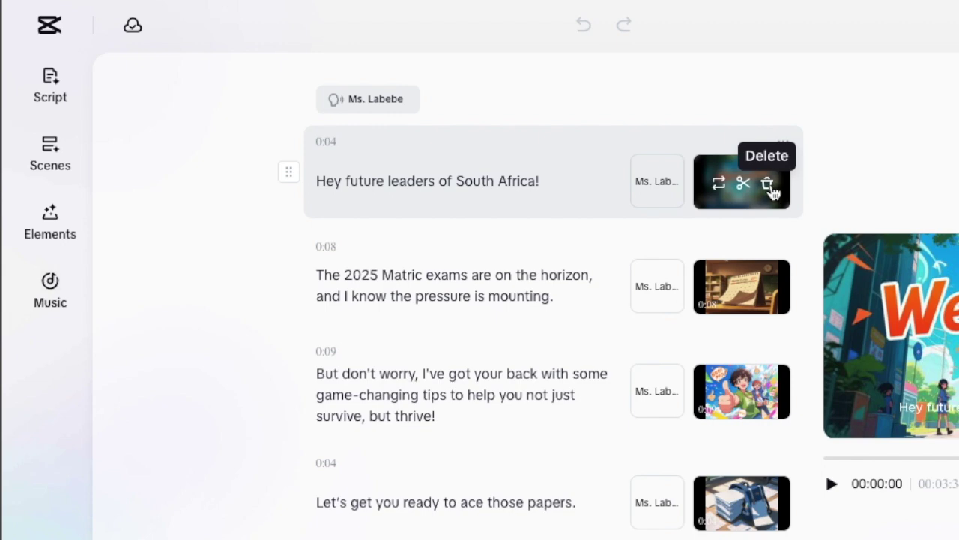
scroll(757, 456, down, 7)
scroll(736, 494, down, 10)
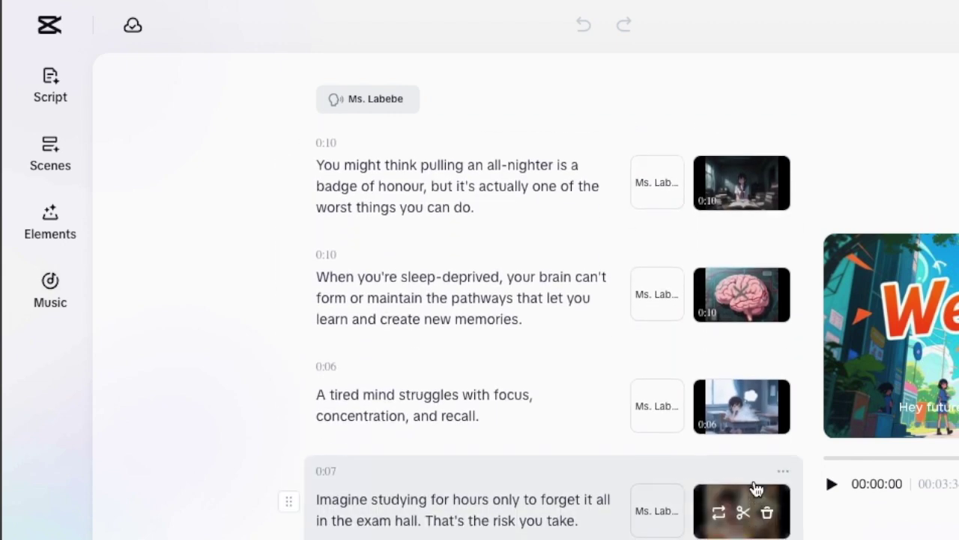
scroll(756, 491, down, 5)
scroll(754, 360, up, 15)
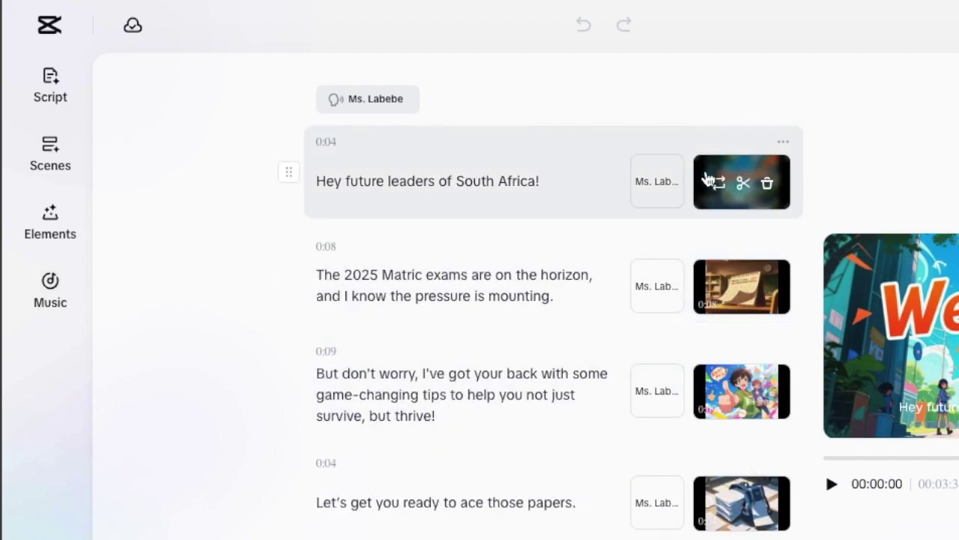
click(719, 183)
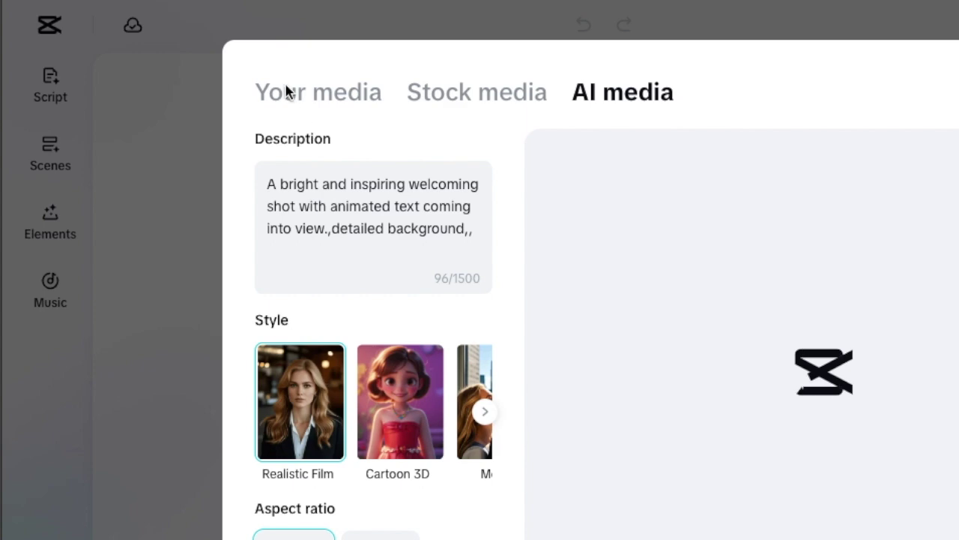
click(307, 96)
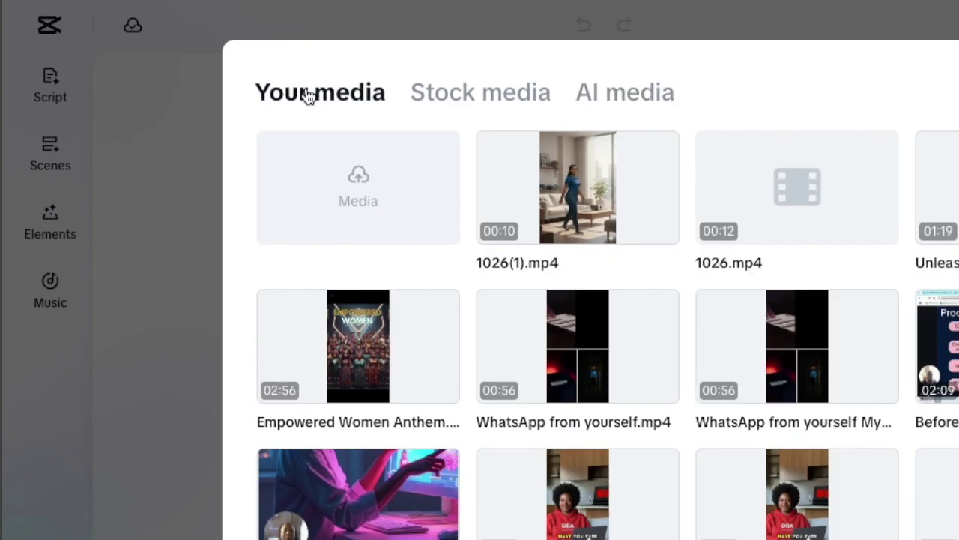
click(523, 100)
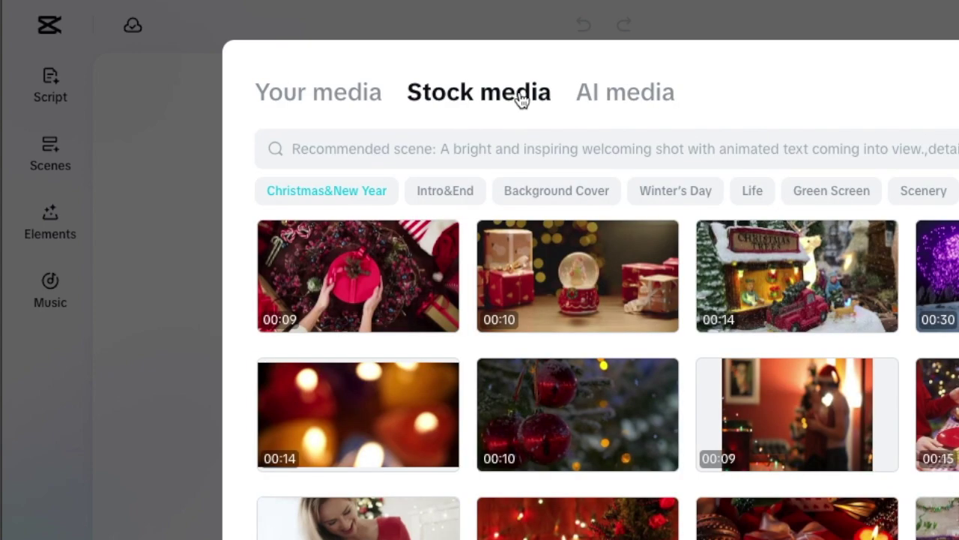
click(585, 95)
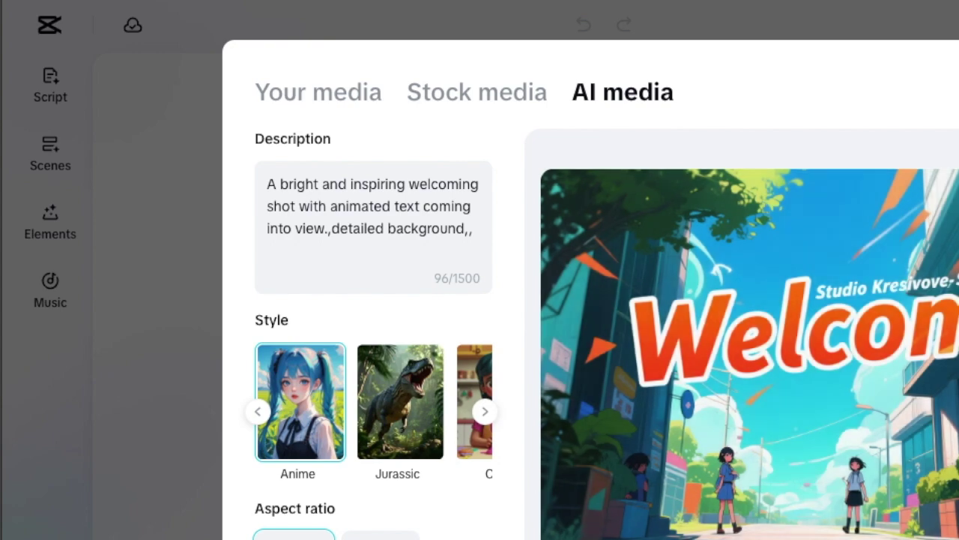
click(467, 97)
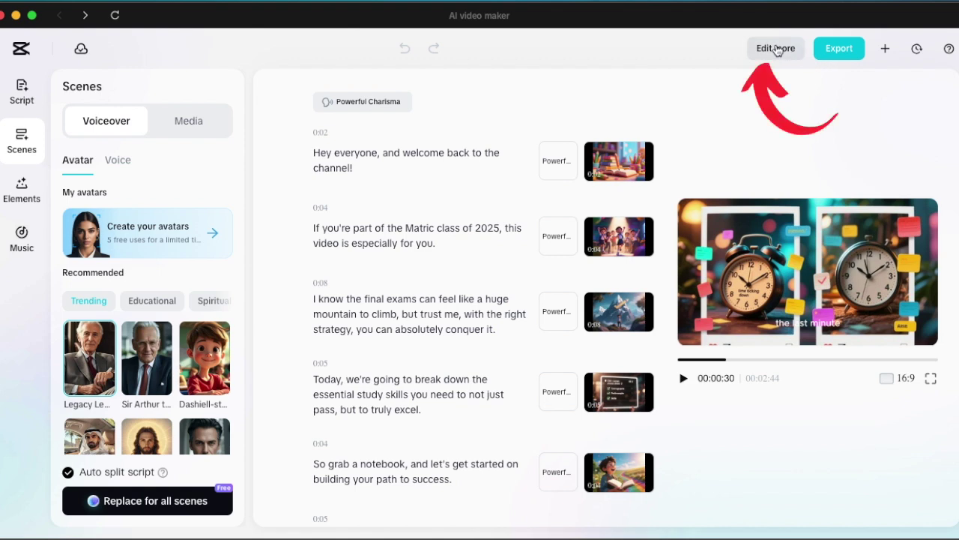
- Open the project in the full editor and move the playhead to about 2:13, then 2:10
click(780, 48)
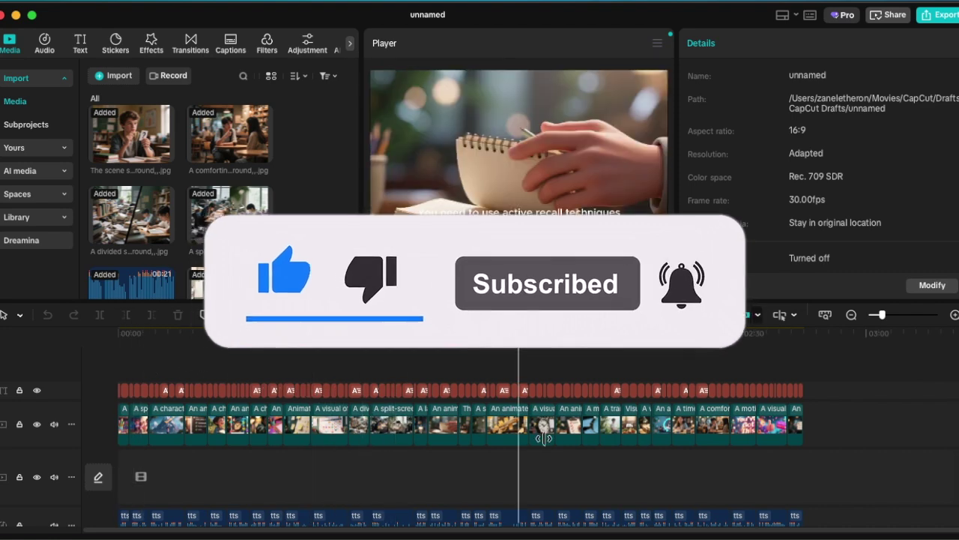
click(691, 472)
click(670, 469)
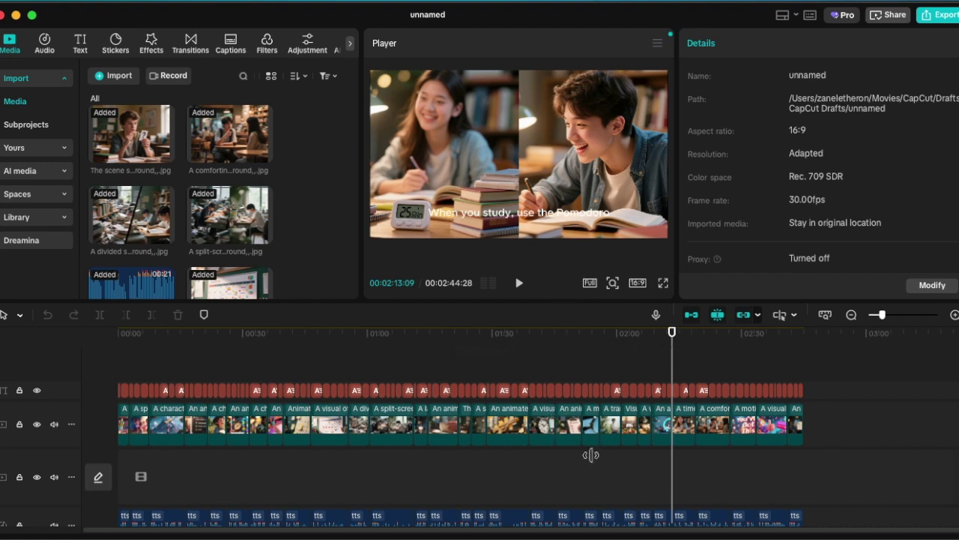
click(659, 353)
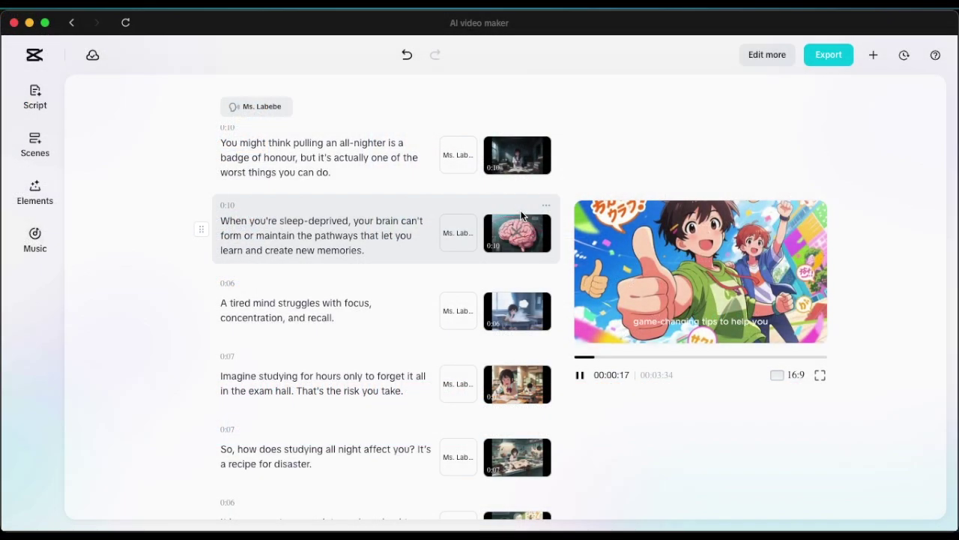
- Export 'South Africa Matric Exams Tips' as a 720p, 24fps mp4
click(825, 57)
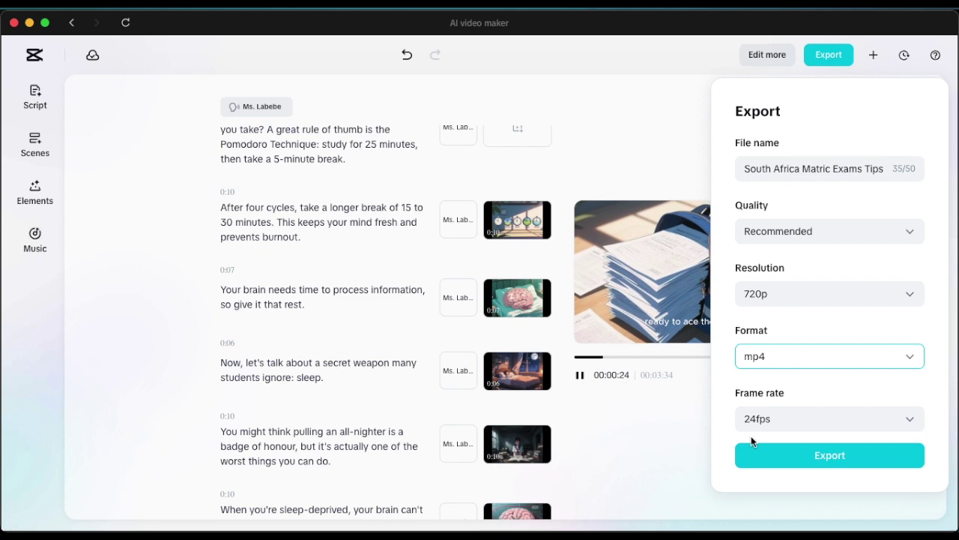
click(855, 459)
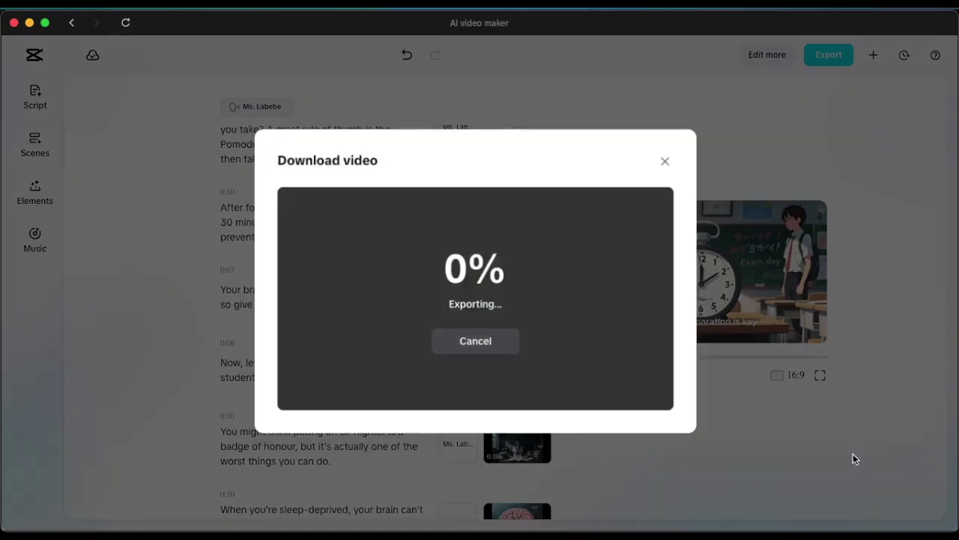